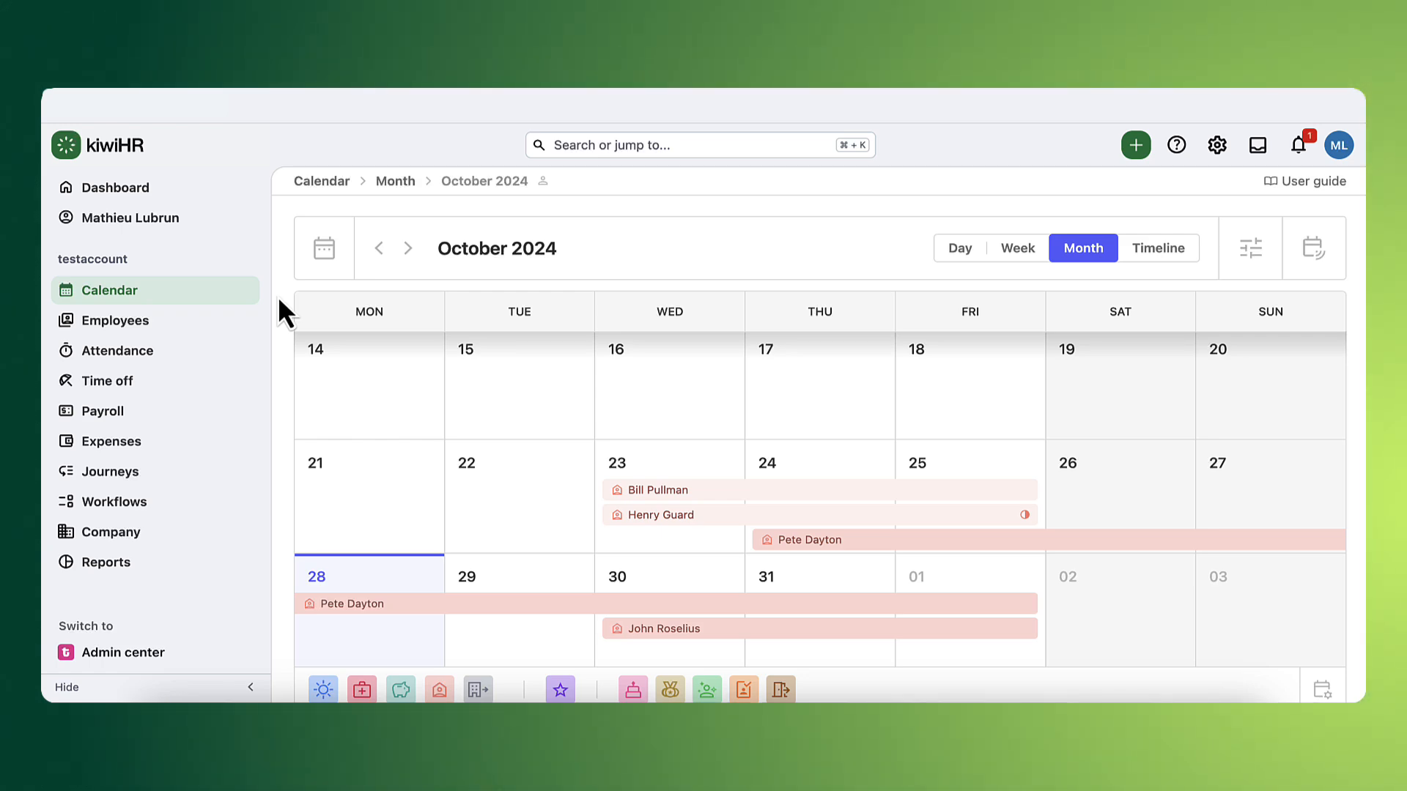
# Open the time off types in the account's configuration settings.
pyautogui.scroll(-1, 279, 296)
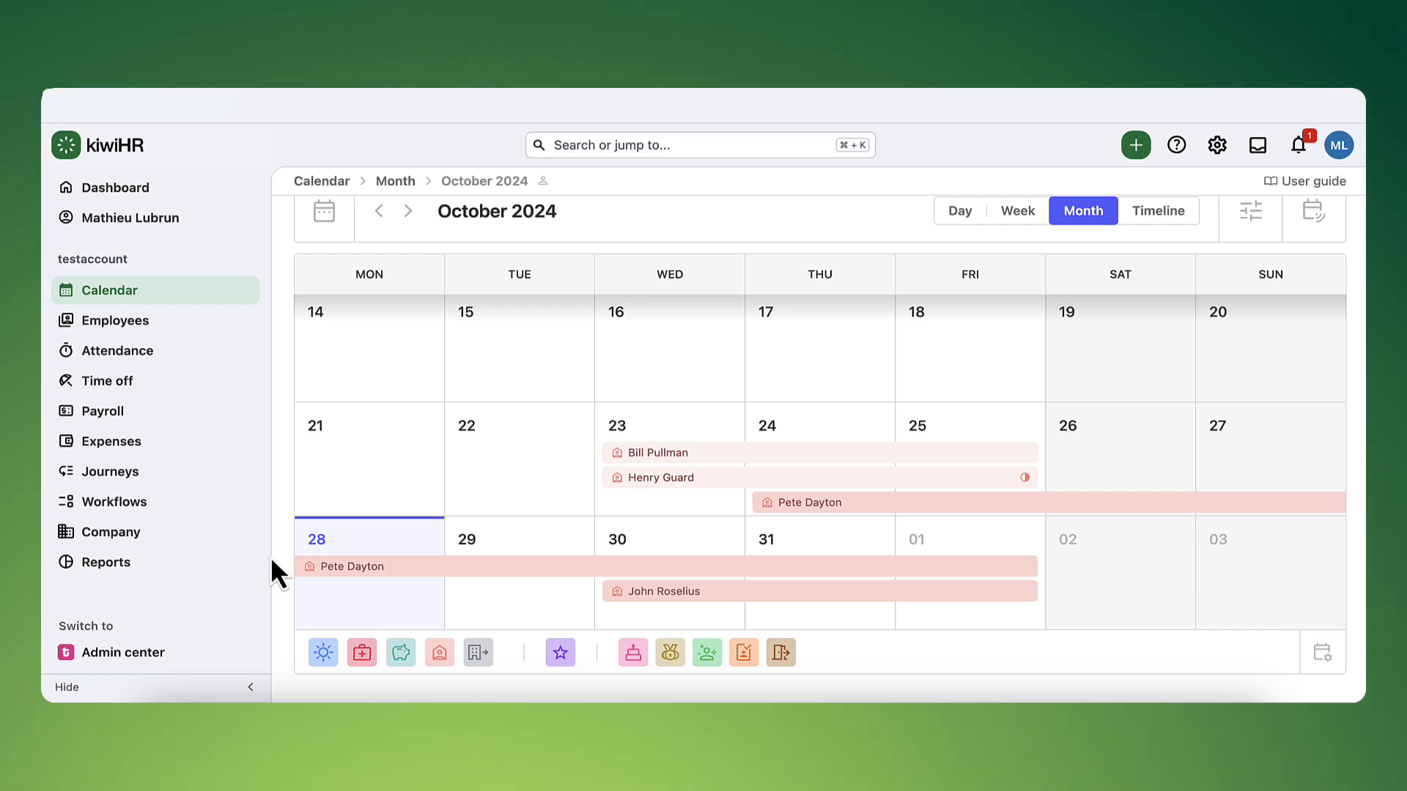
pyautogui.click(1223, 150)
pyautogui.click(1144, 214)
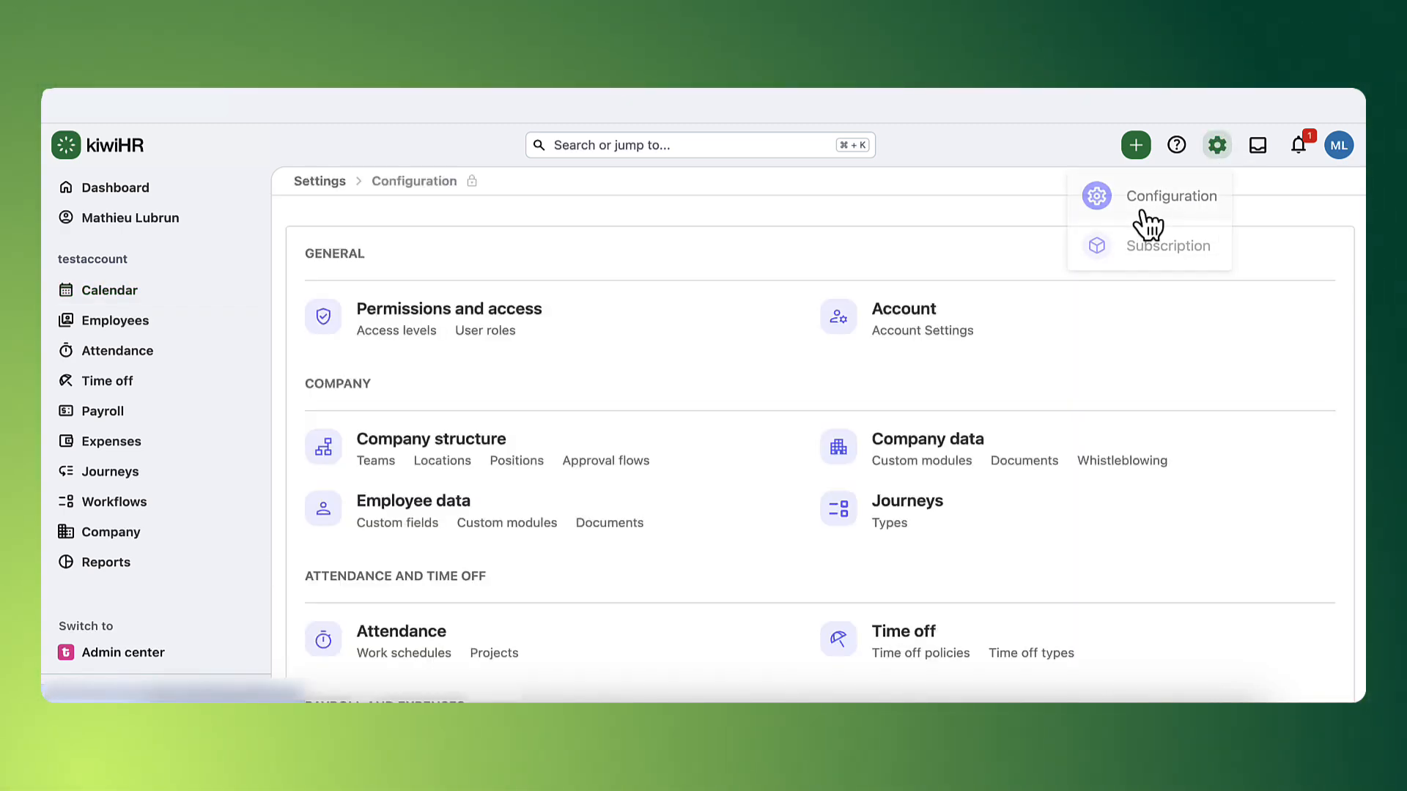
pyautogui.click(1059, 654)
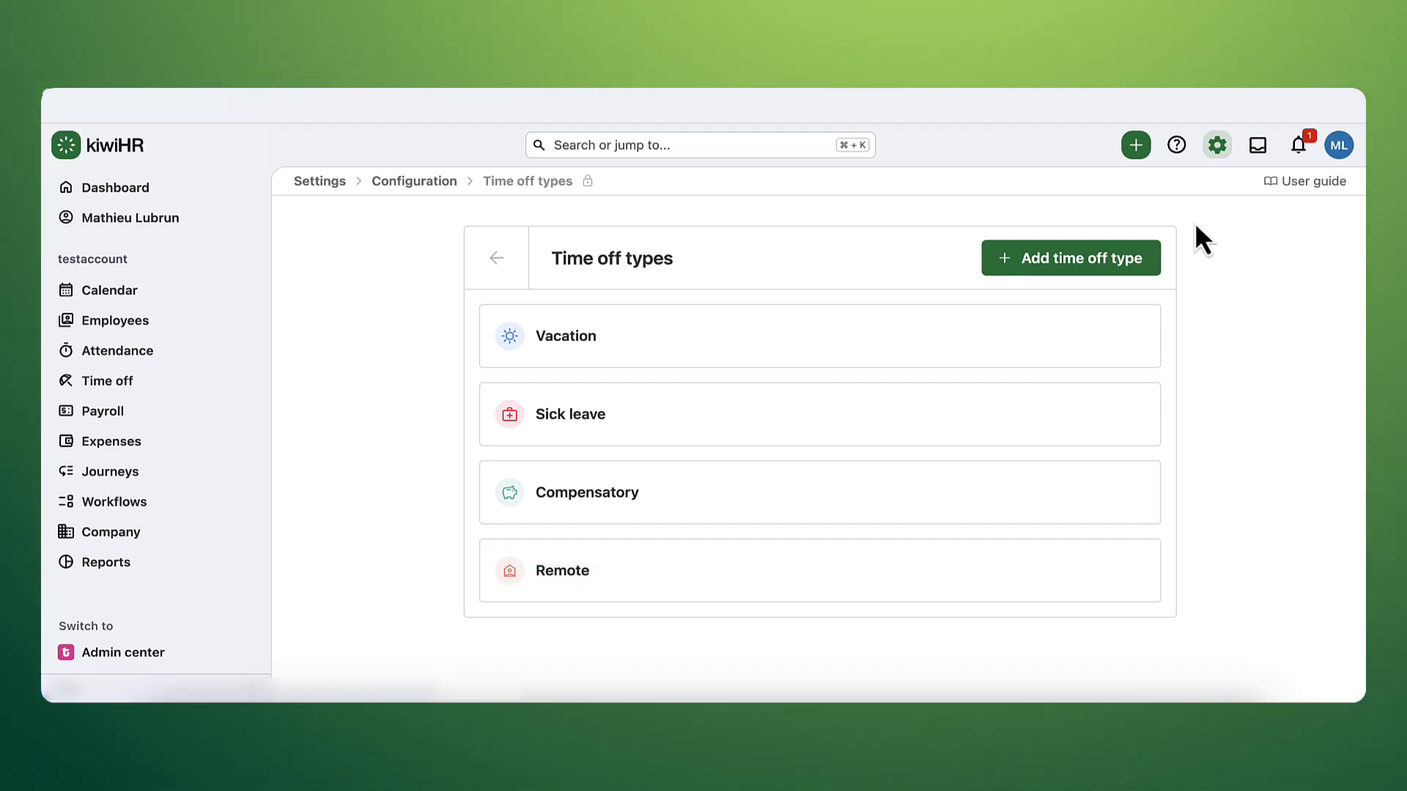
# Add a time off type named Wedding with the light pink-purple display colour and its name displayed in the company calendar.
pyautogui.click(1141, 262)
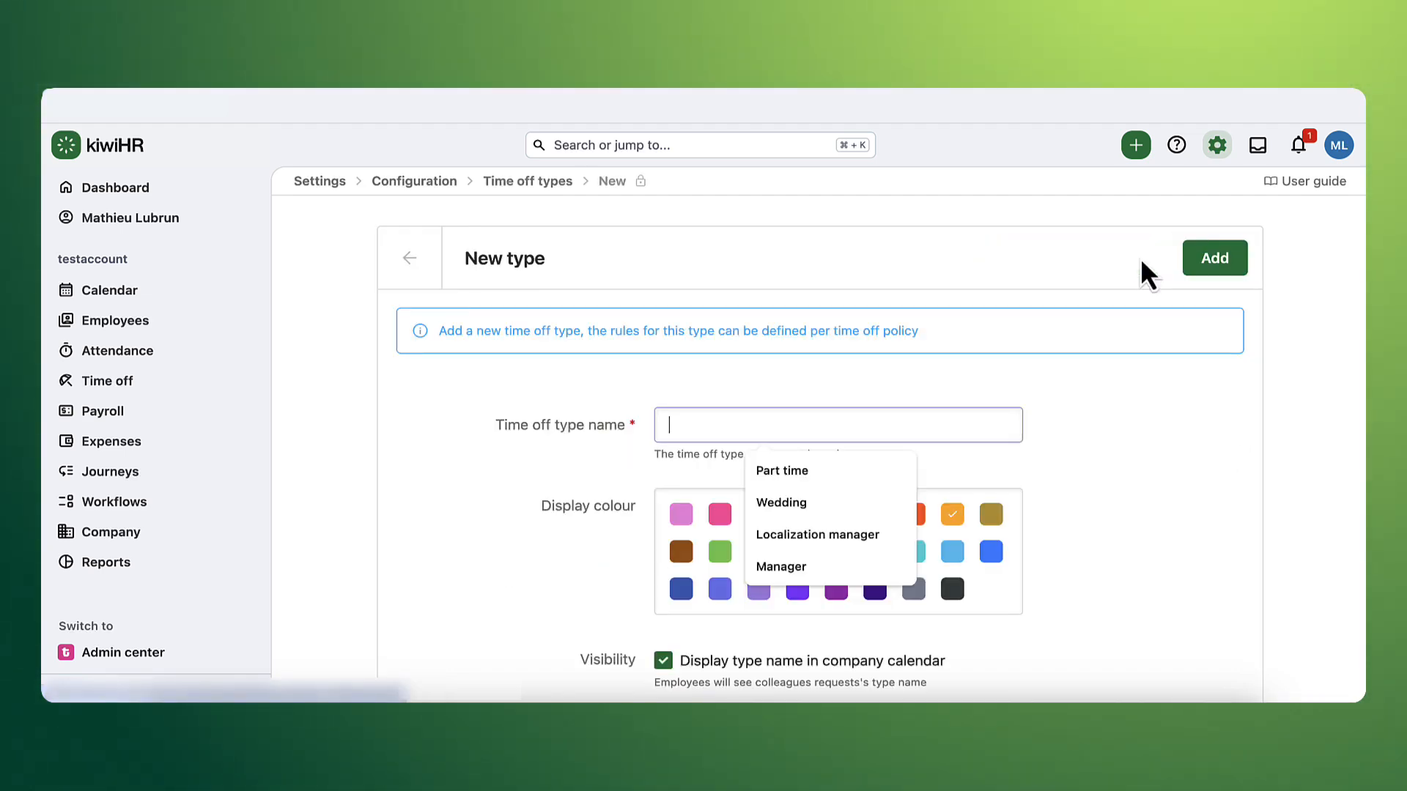
pyautogui.click(826, 502)
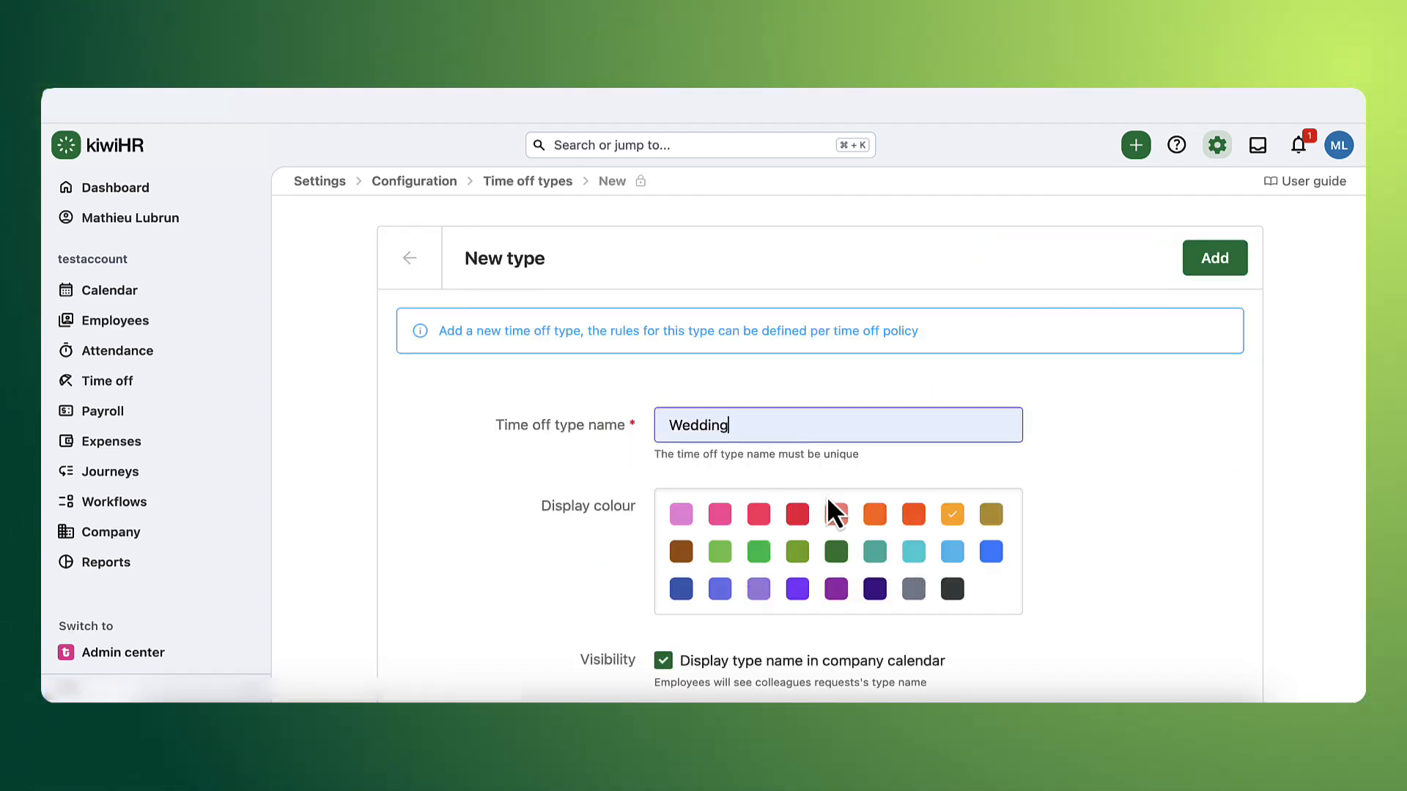
pyautogui.click(677, 515)
pyautogui.scroll(-2, 1137, 507)
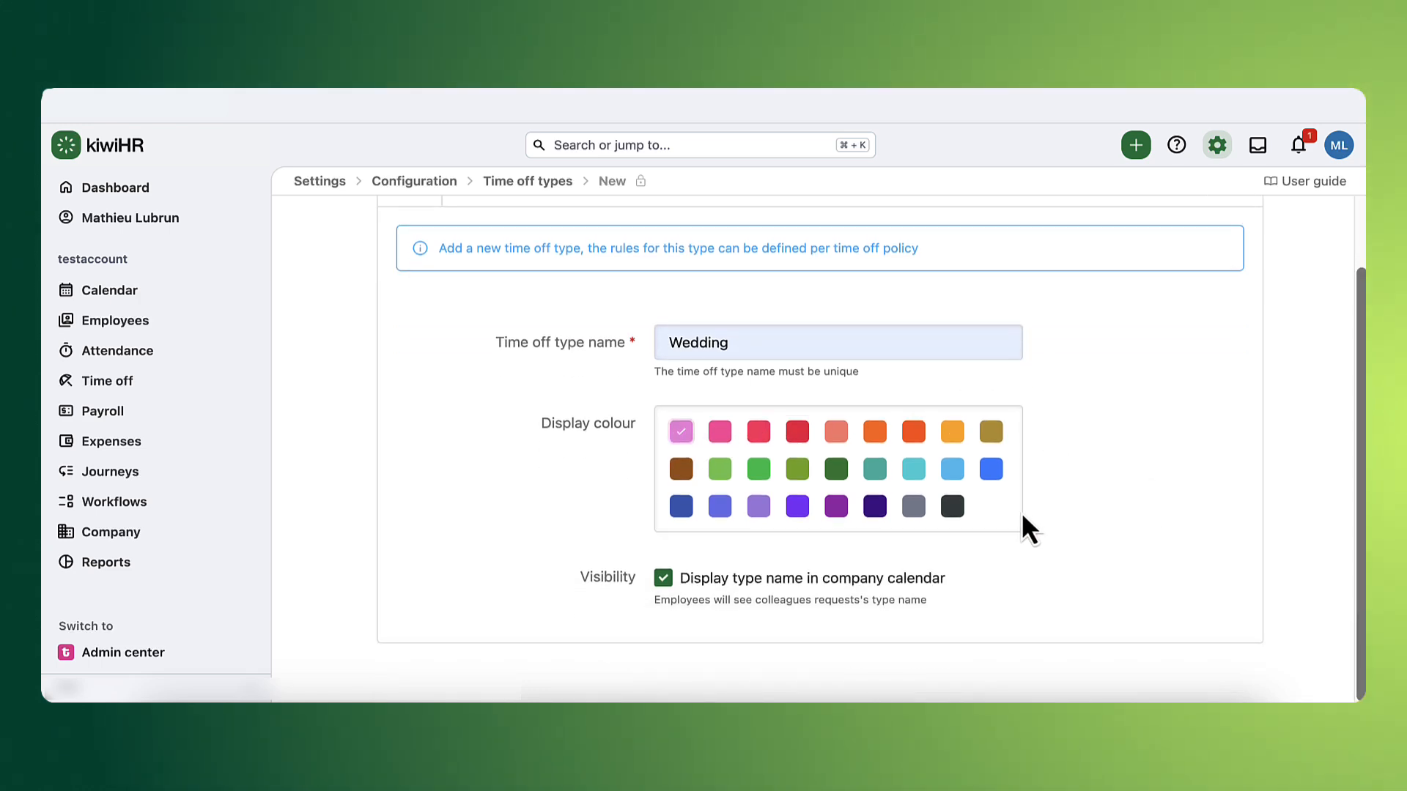
pyautogui.click(664, 578)
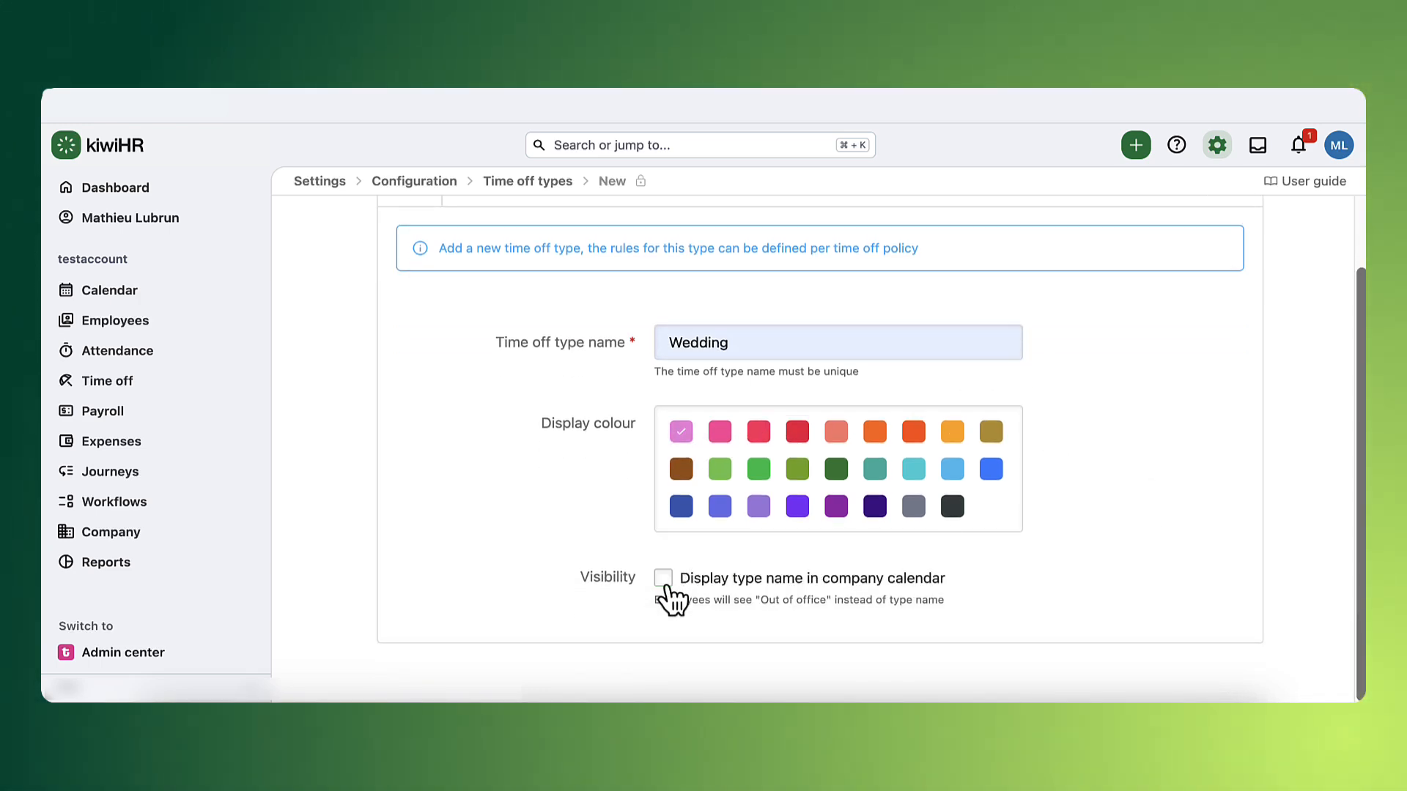
pyautogui.click(664, 579)
pyautogui.scroll(2, 1176, 597)
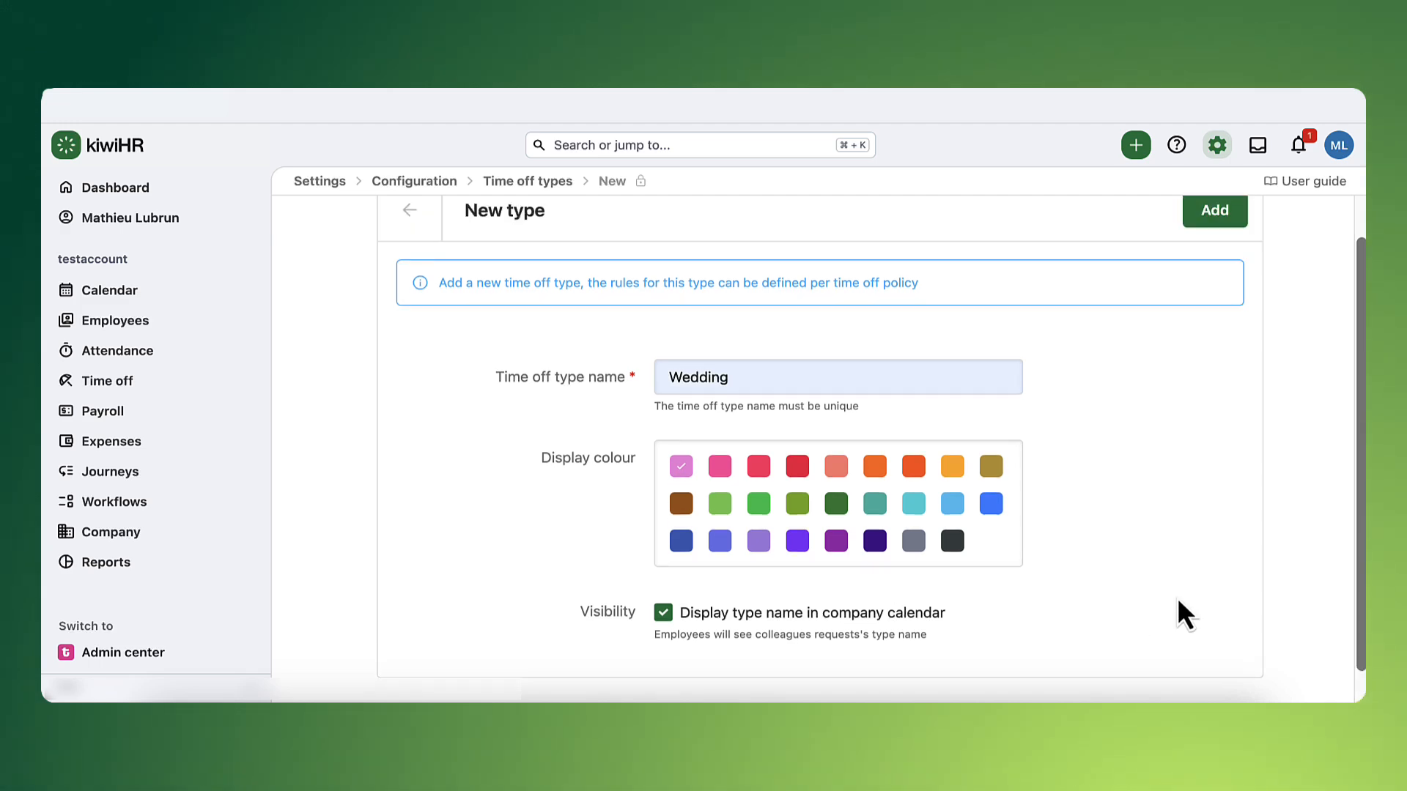
pyautogui.click(1216, 261)
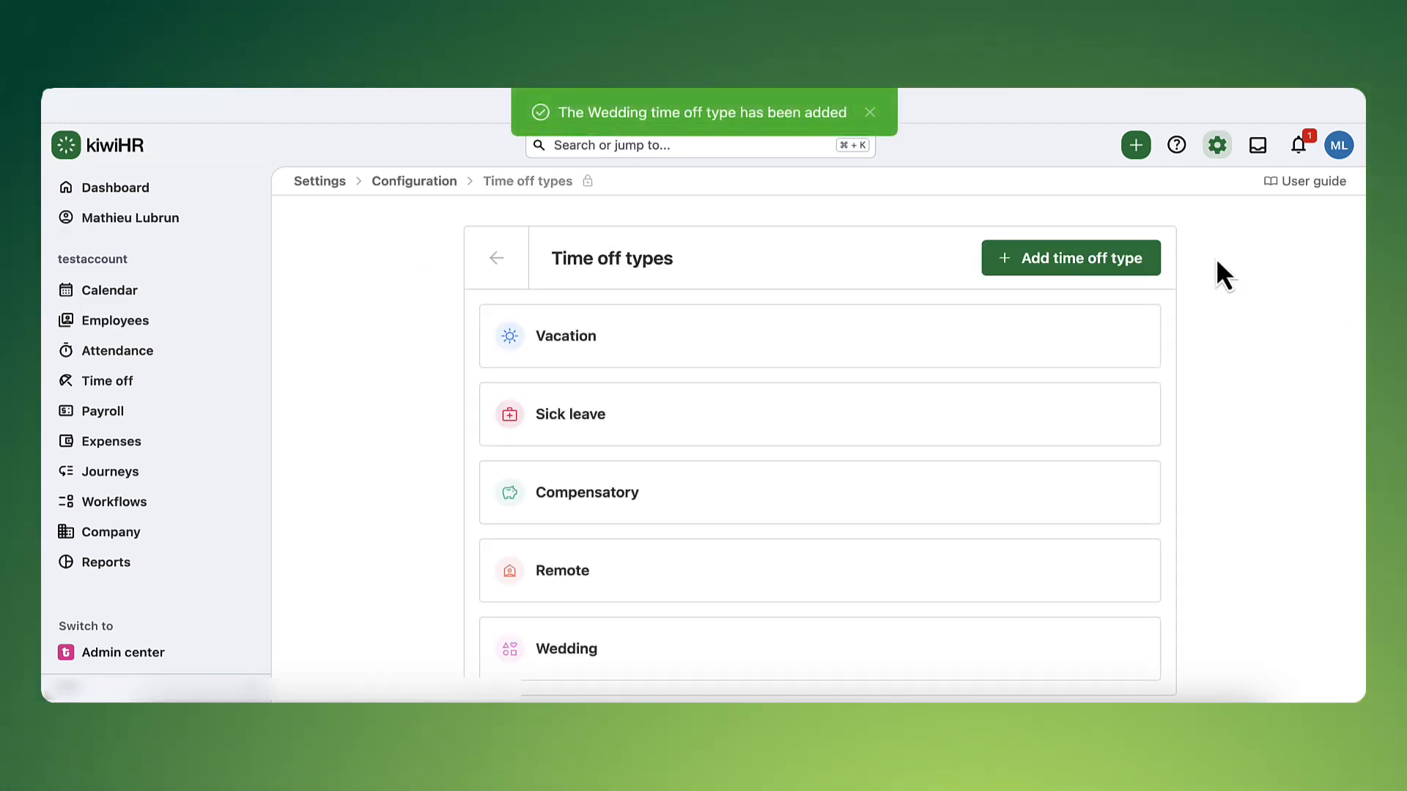
# Create a new time off policy named Part time in the time off policies configuration.
pyautogui.click(1216, 147)
pyautogui.click(1110, 195)
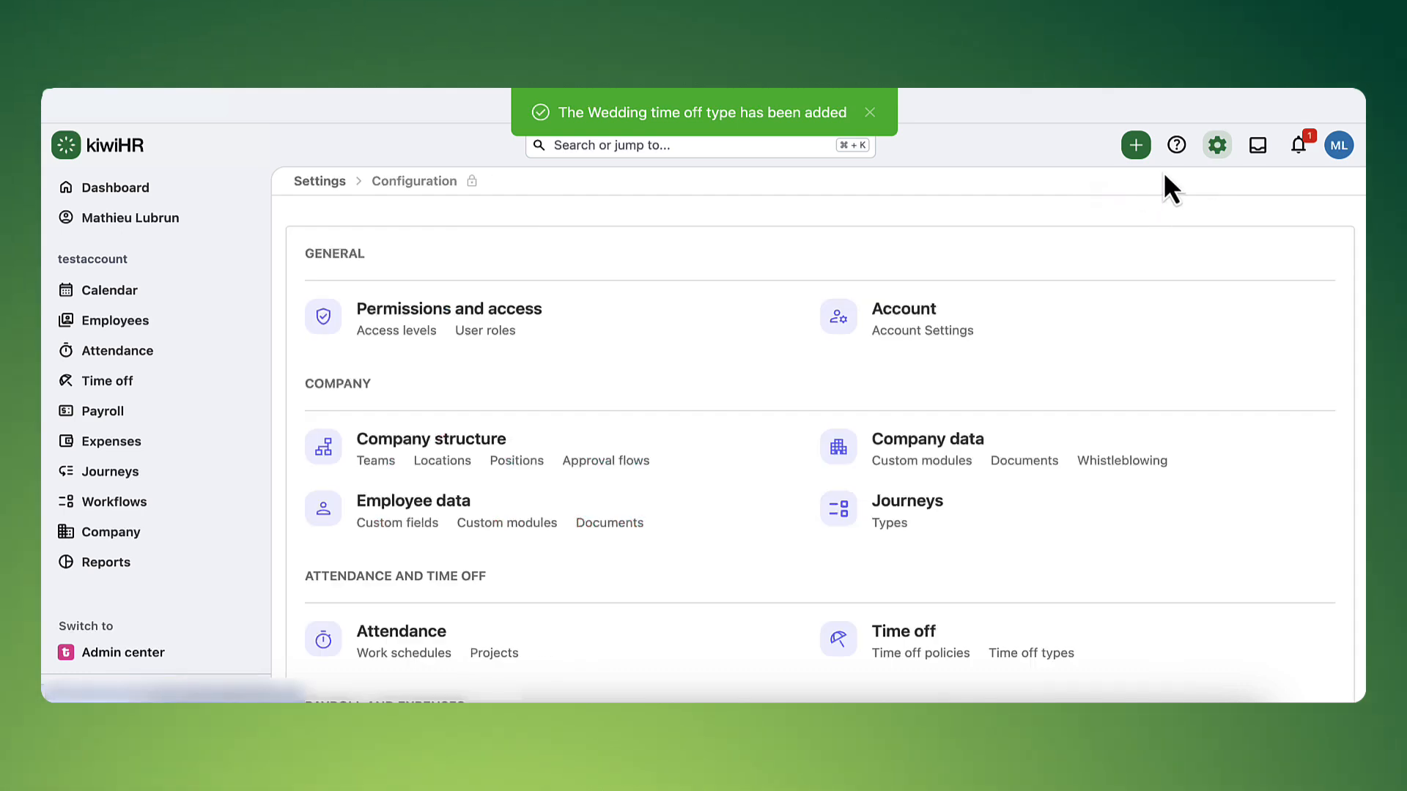
pyautogui.click(949, 654)
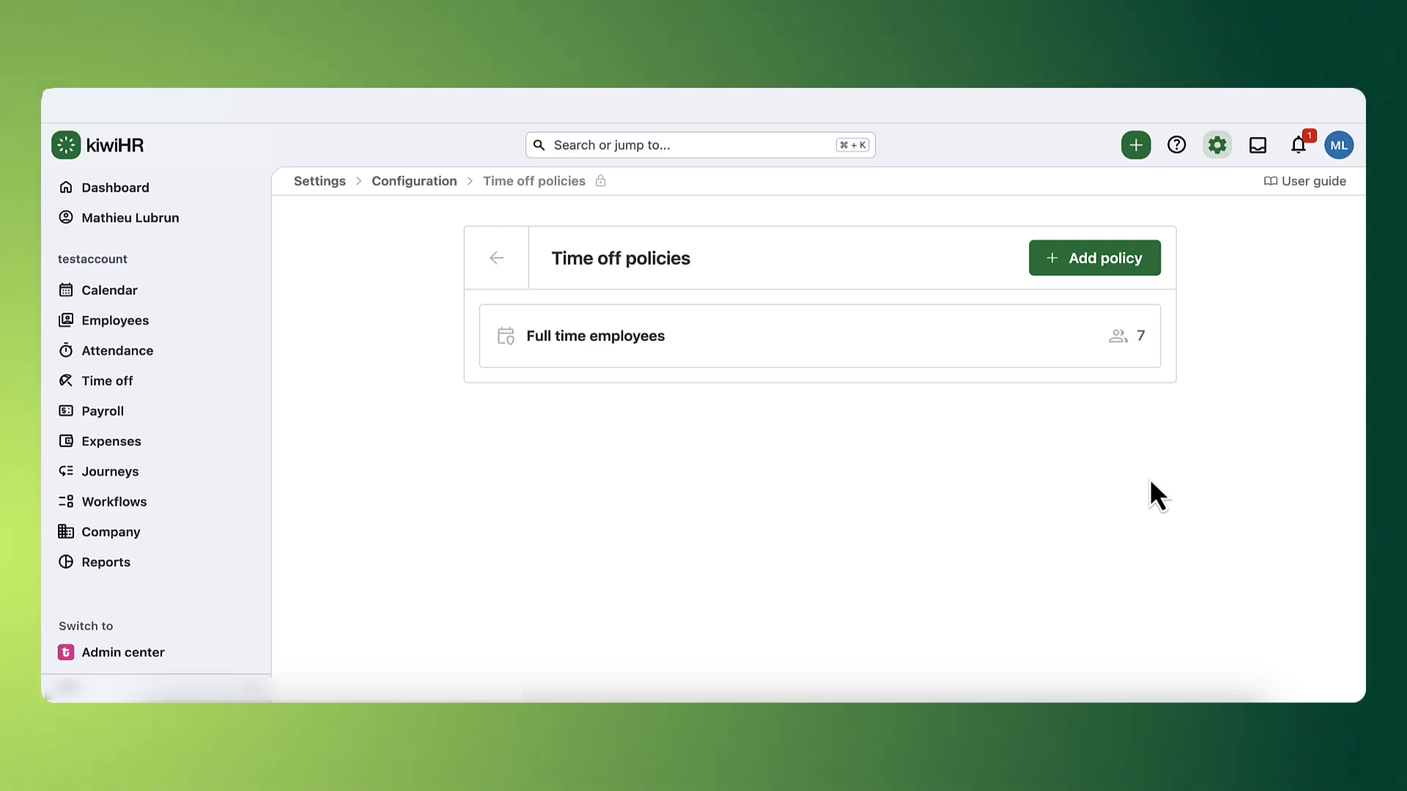
pyautogui.click(1146, 273)
pyautogui.click(979, 415)
pyautogui.write('Par')
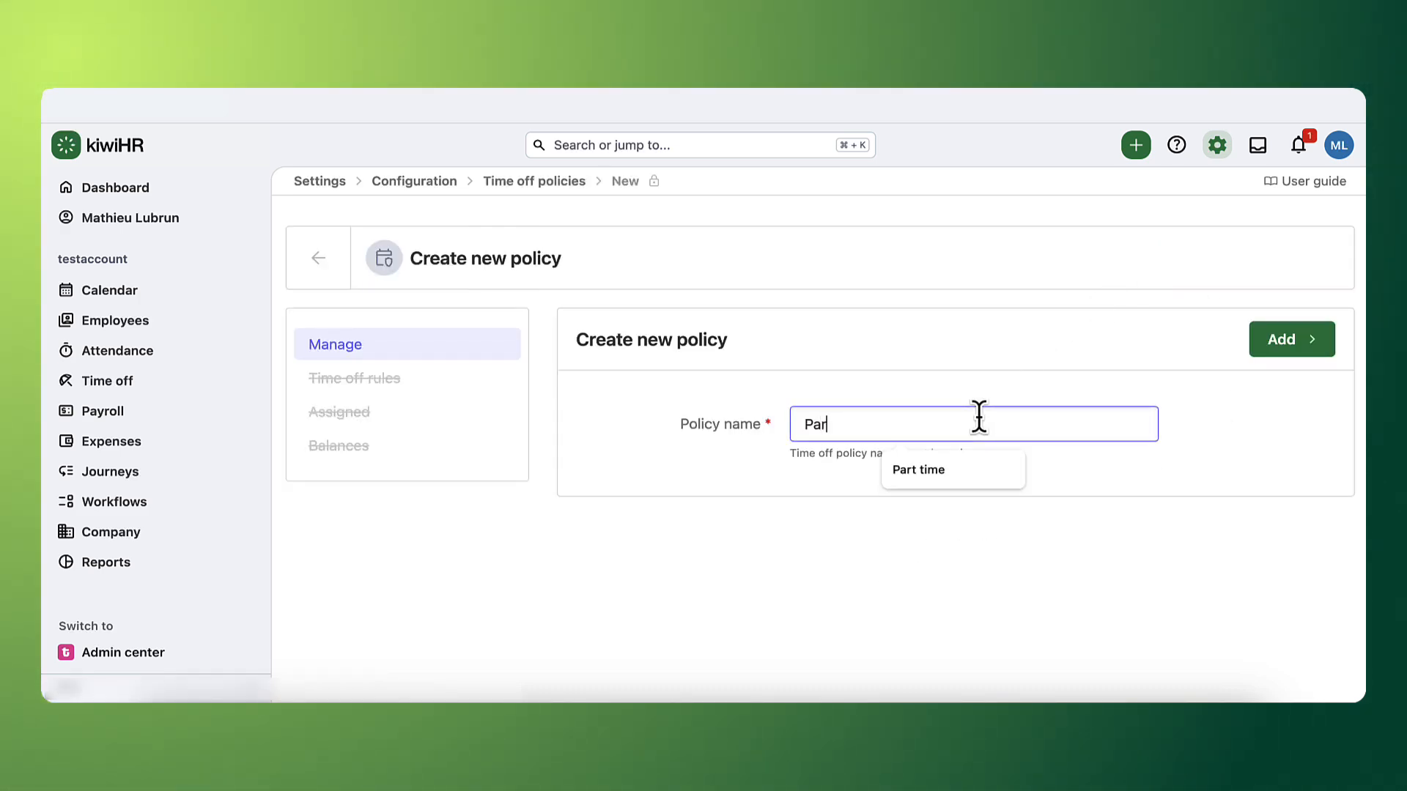
pyautogui.write('t time')
pyautogui.click(1280, 337)
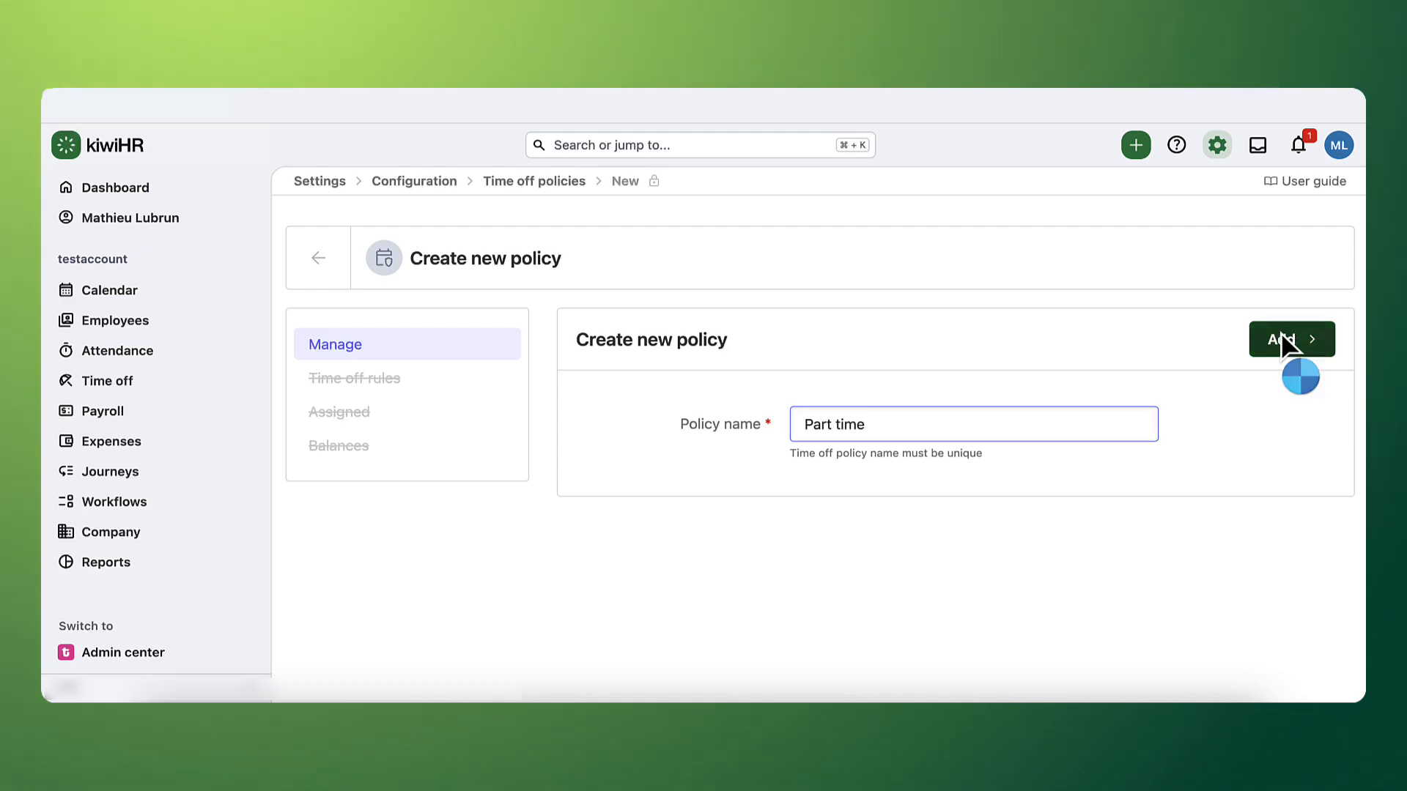
# Start a new time off rule of type Remote in the Part time policy and proceed to its basic configuration.
pyautogui.click(1022, 465)
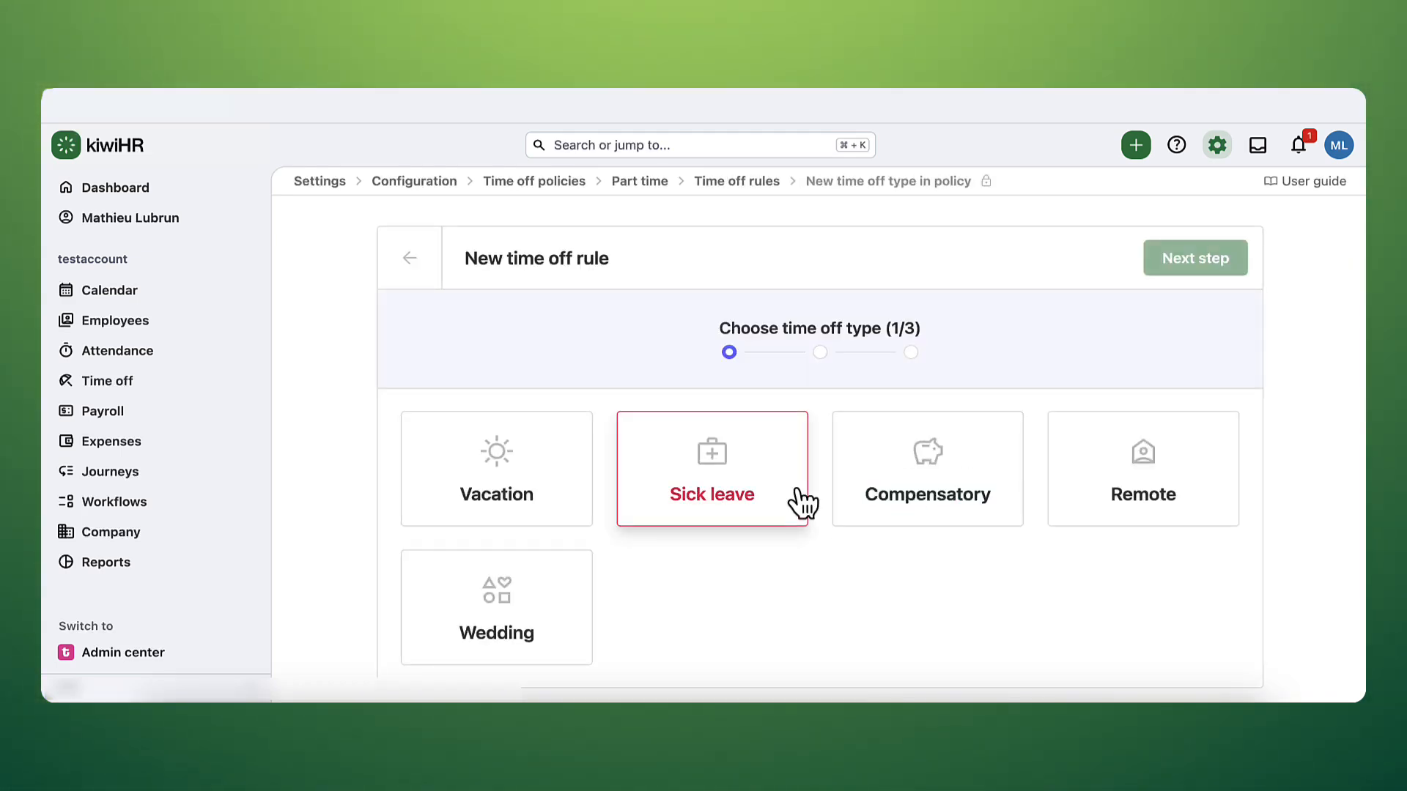
pyautogui.click(1130, 503)
pyautogui.click(1192, 256)
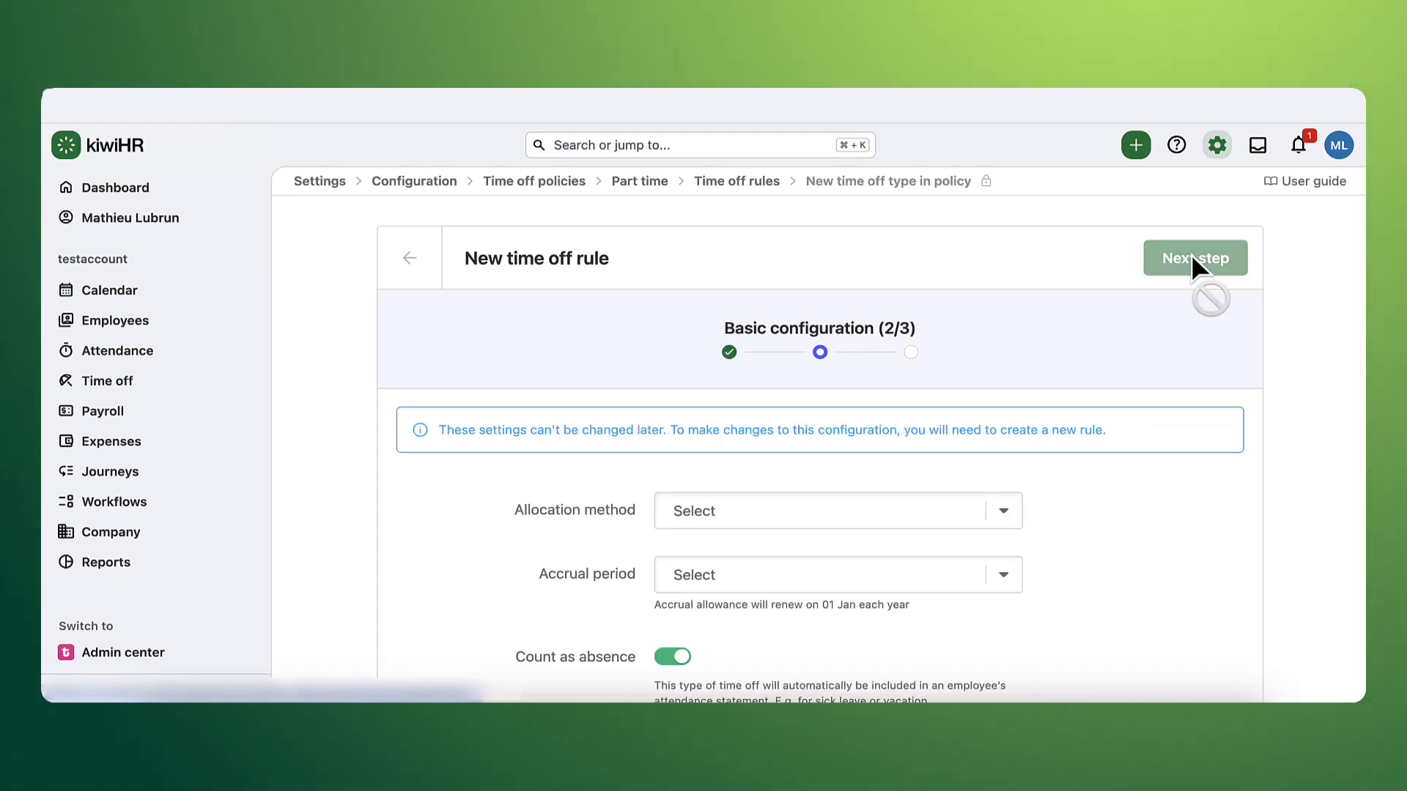
# Try the Unlimited allocation method for the Remote time off rule.
pyautogui.scroll(-1, 1133, 529)
pyautogui.scroll(-1, 1134, 533)
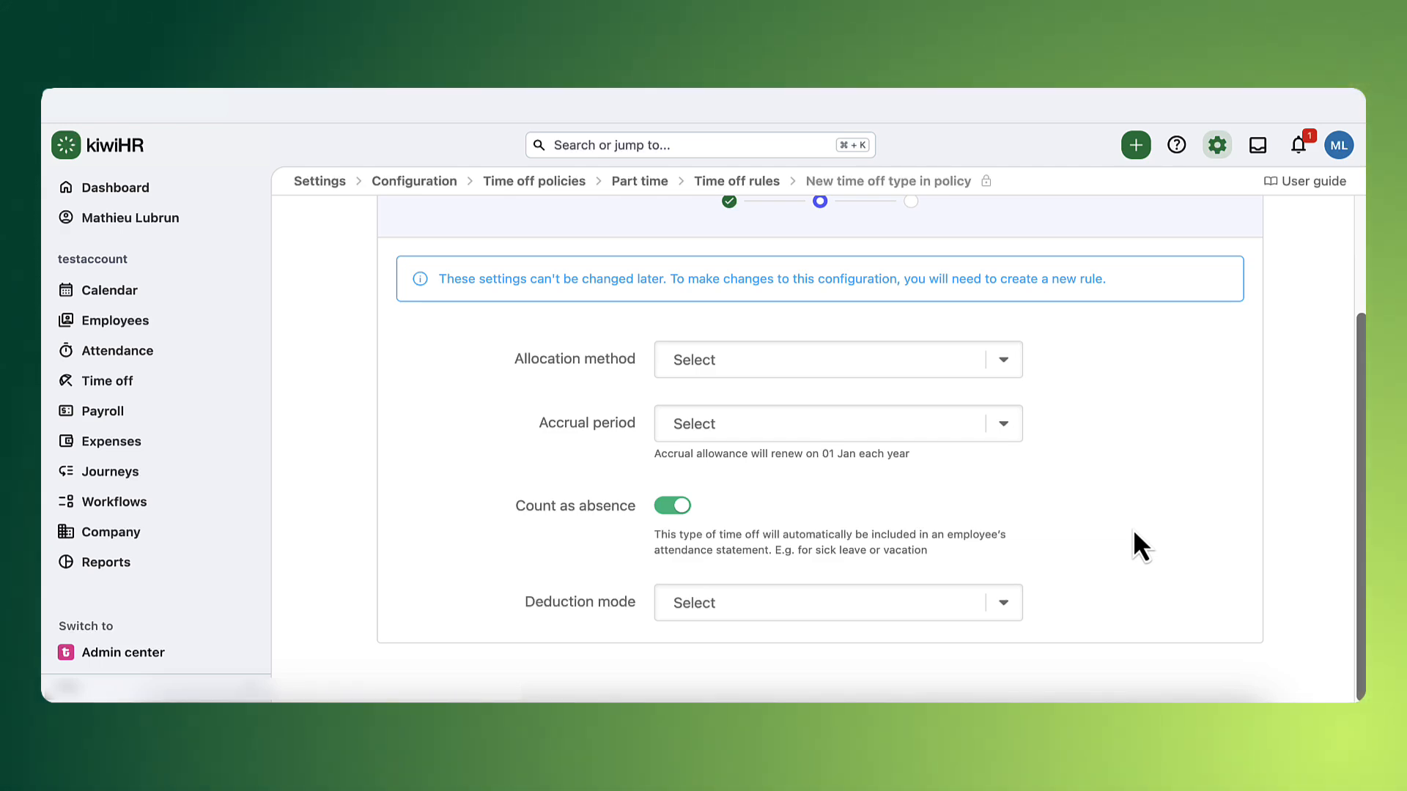
pyautogui.scroll(2, 1133, 529)
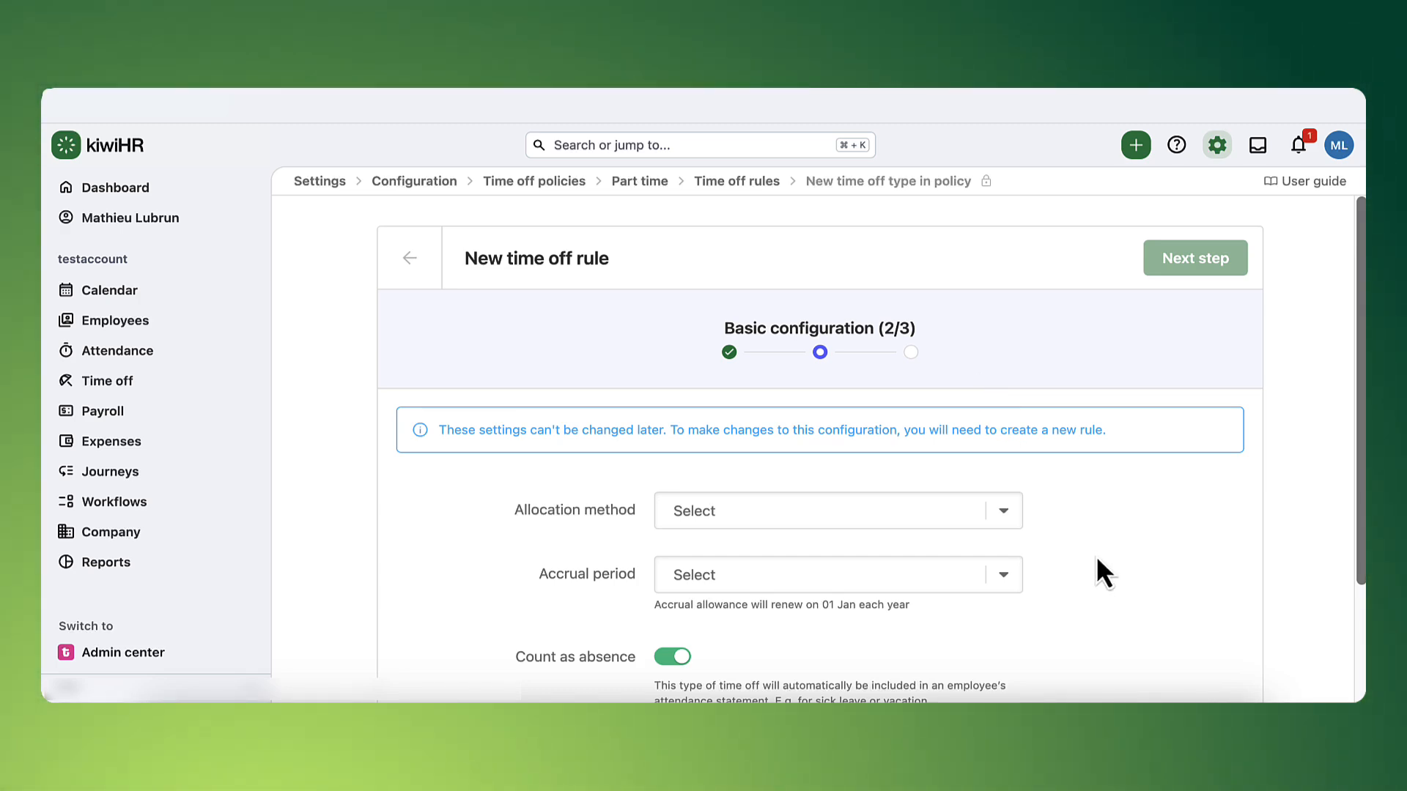
pyautogui.click(1005, 511)
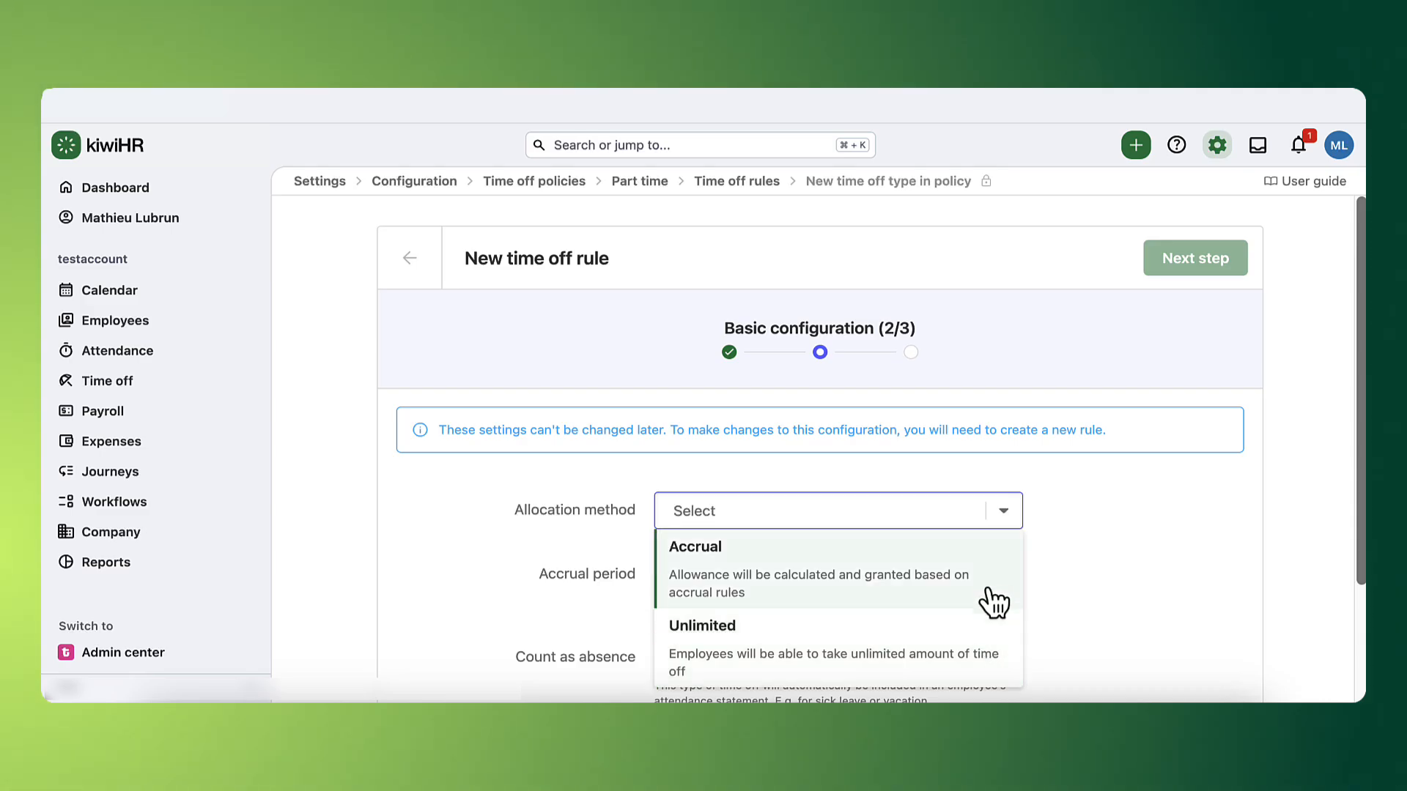
pyautogui.click(982, 632)
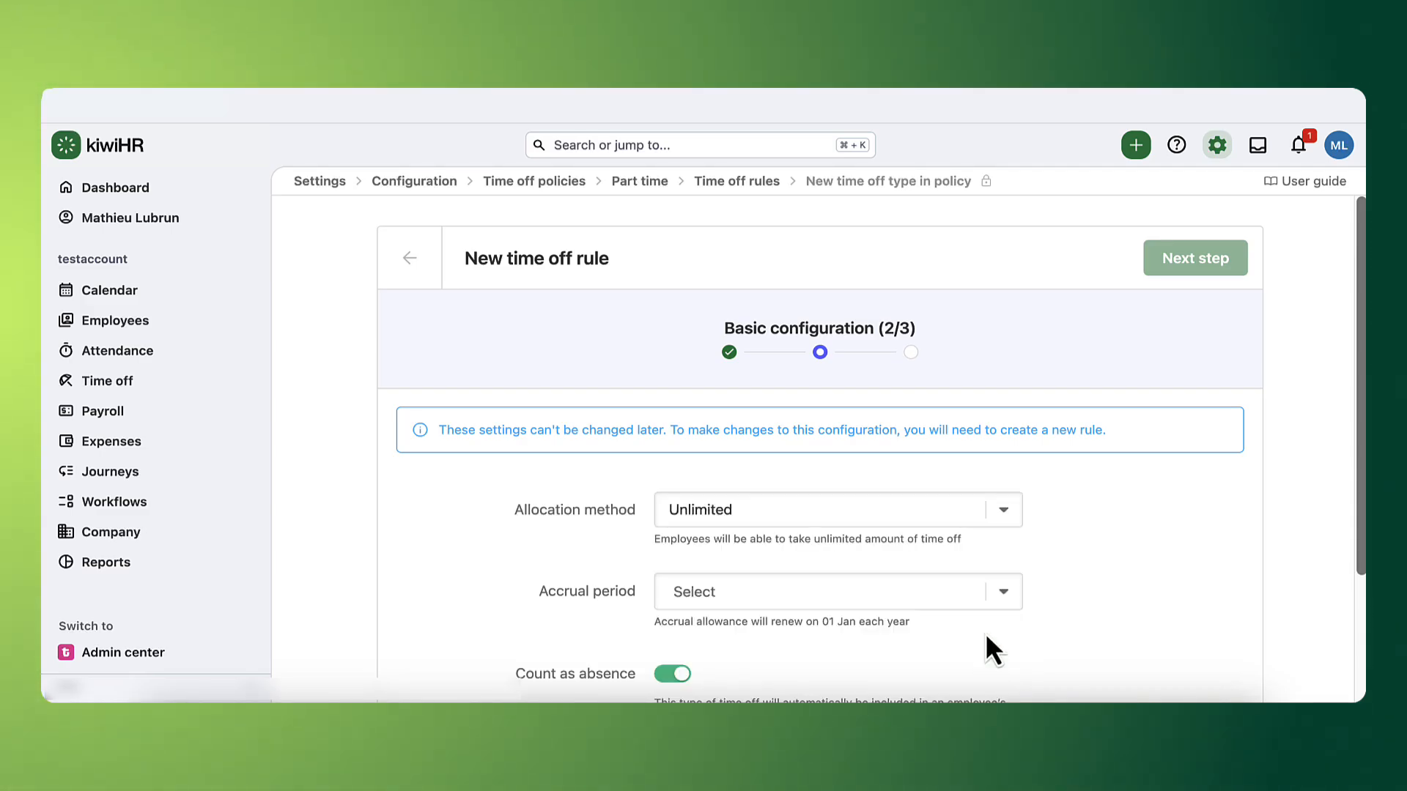
pyautogui.scroll(-3, 1099, 590)
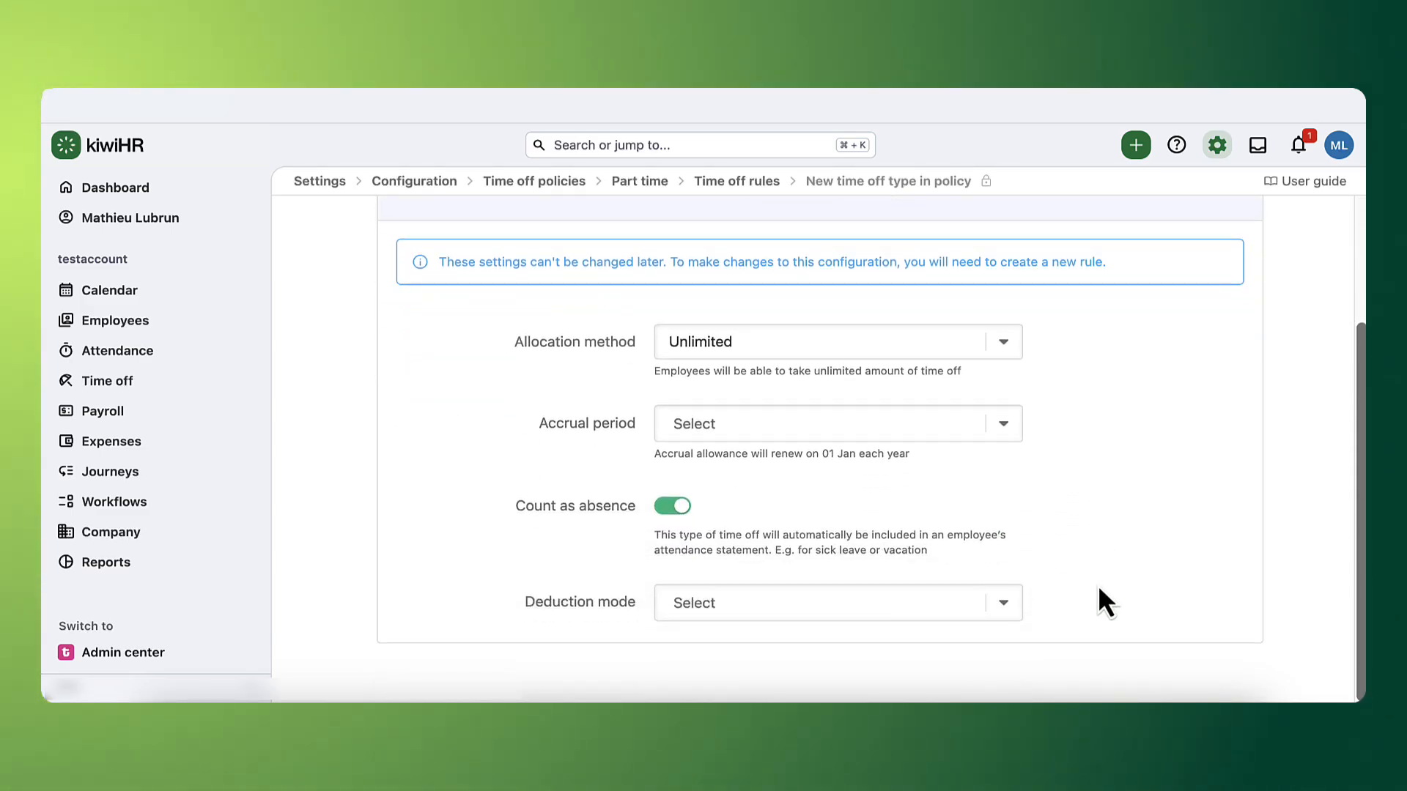
# Set the rule's allocation method to Accrual and its accrual period to January - December.
pyautogui.click(1005, 350)
pyautogui.click(956, 405)
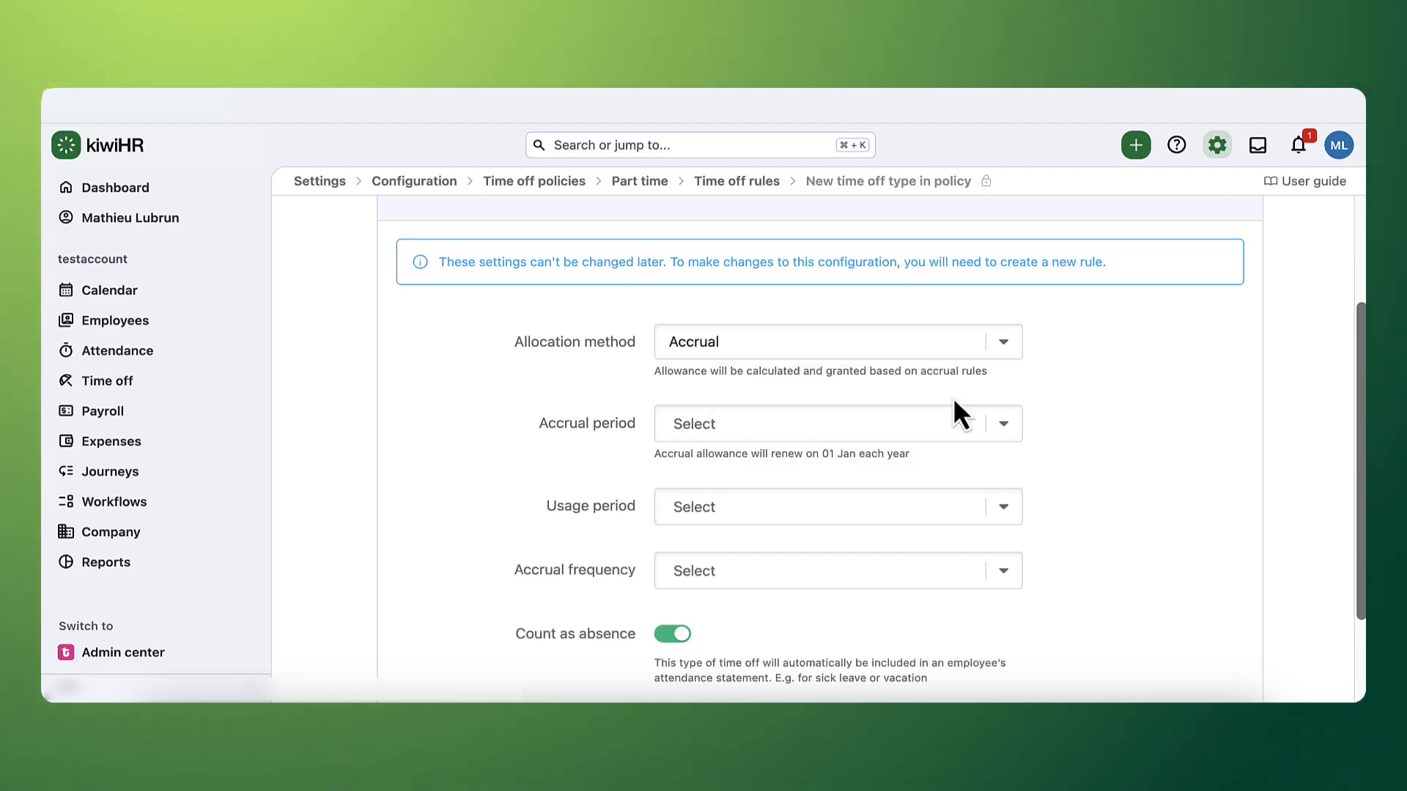
pyautogui.scroll(-2, 1126, 412)
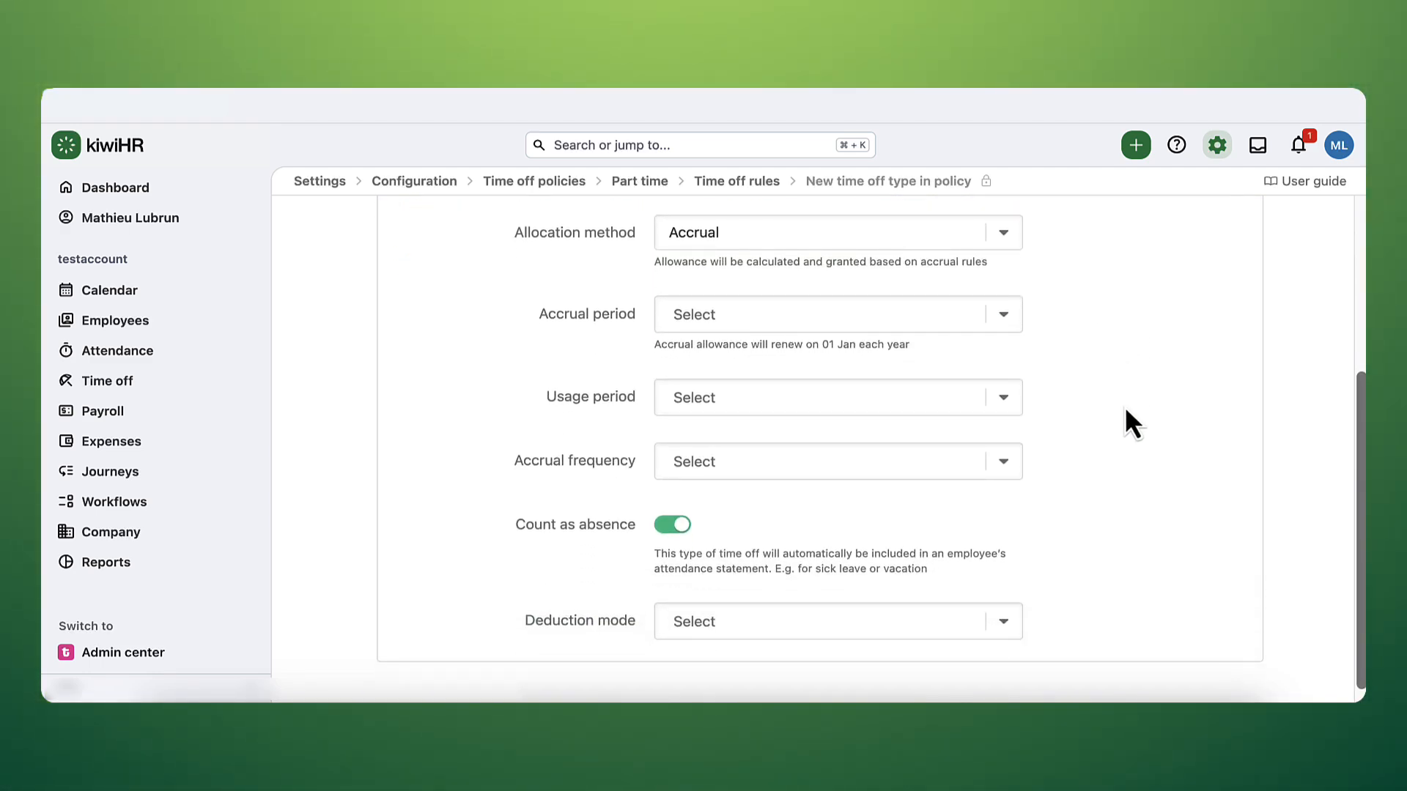
pyautogui.click(998, 317)
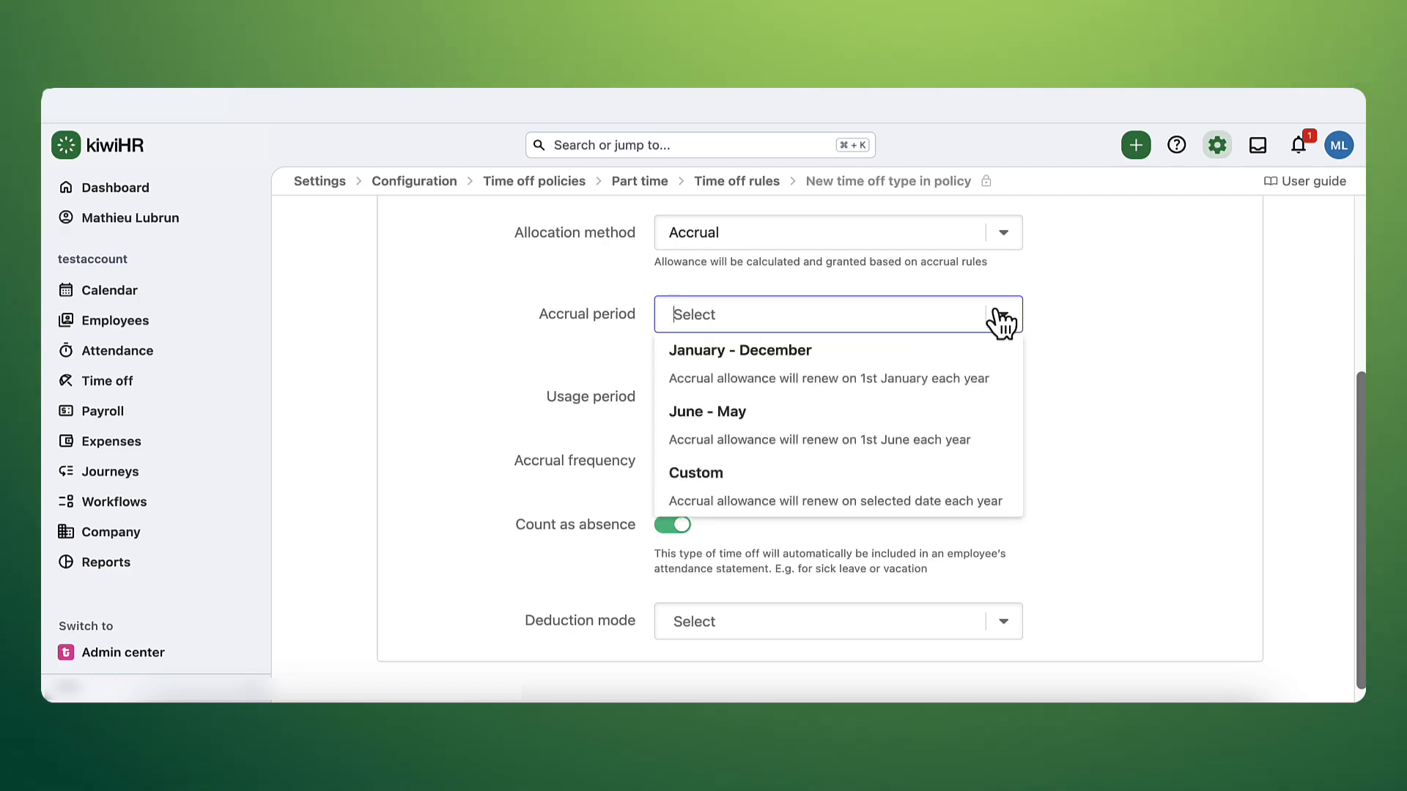
pyautogui.click(970, 376)
# Set the usage period to In the current accrual period and the accrual frequency to Earned monthly.
pyautogui.click(1005, 397)
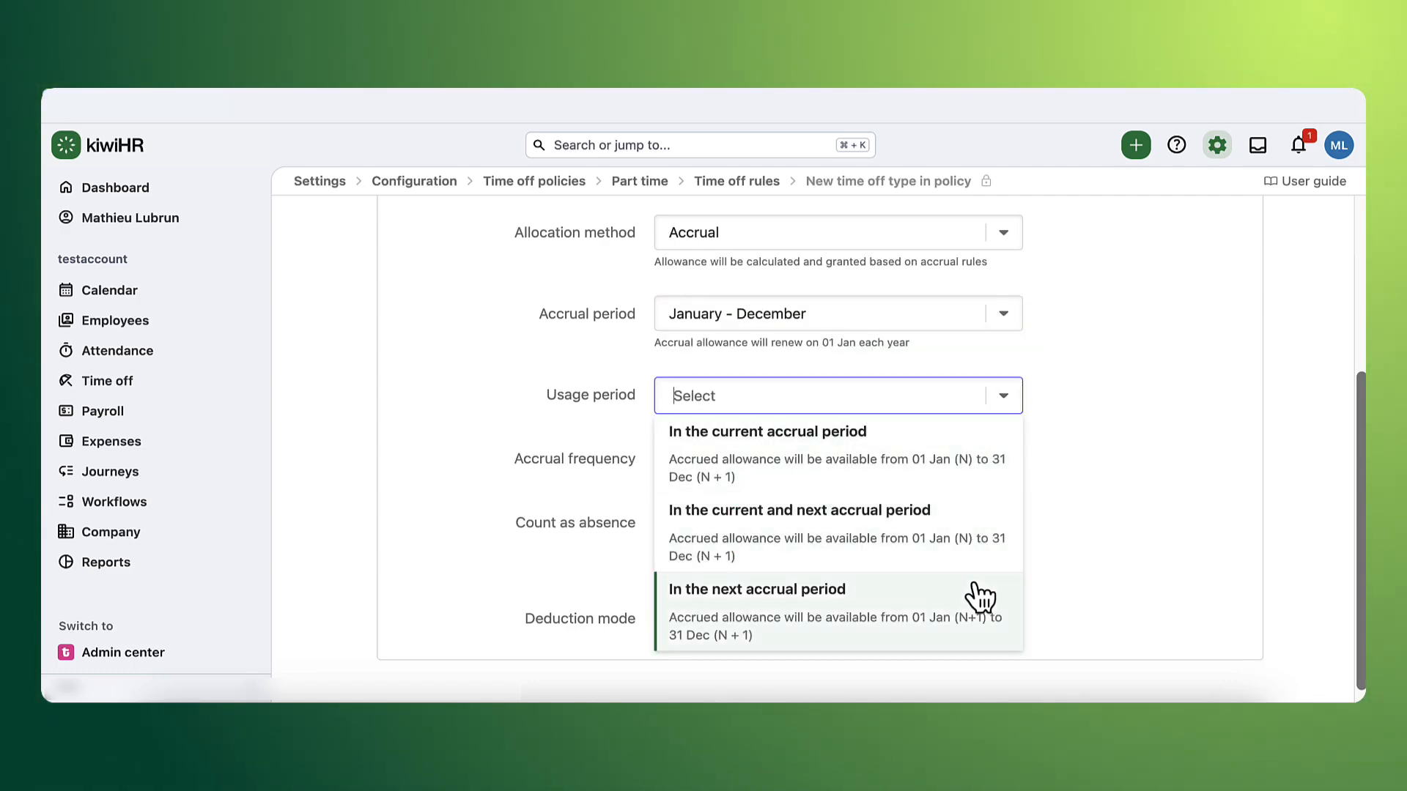
pyautogui.click(967, 476)
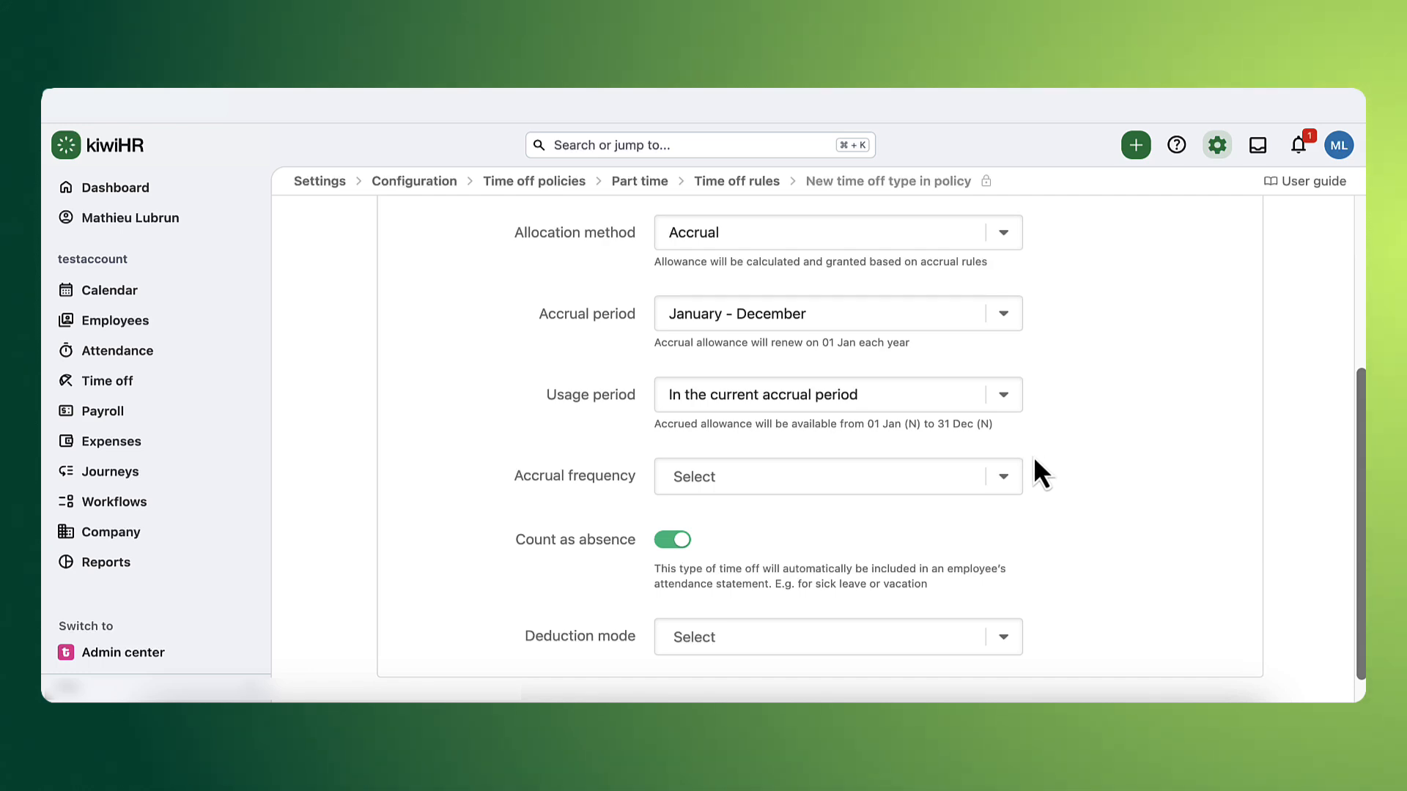
pyautogui.click(1006, 480)
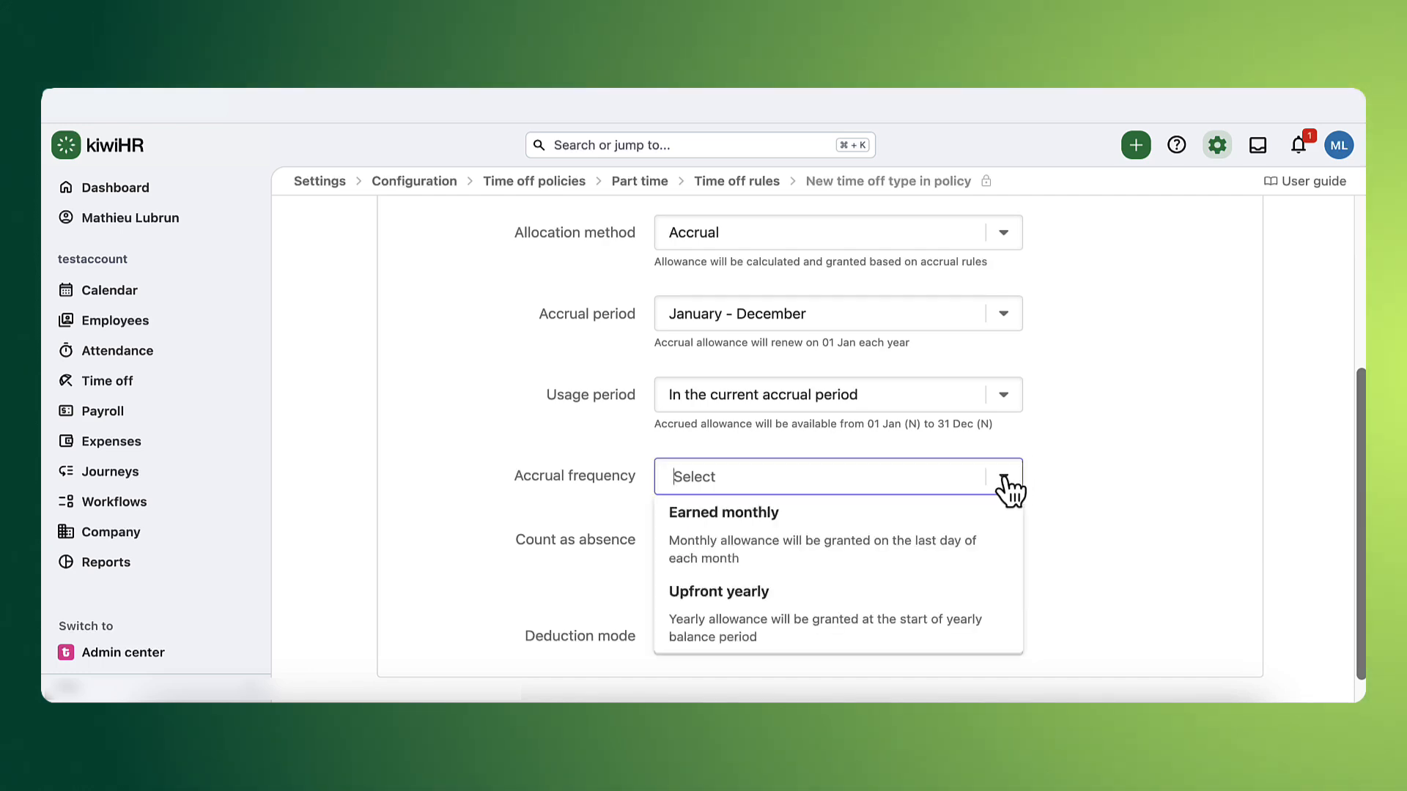
pyautogui.click(985, 531)
# With Count as absence enabled, set the deduction mode to Based on work schedule and proceed to the rule's Settings stage.
pyautogui.scroll(-1, 1071, 531)
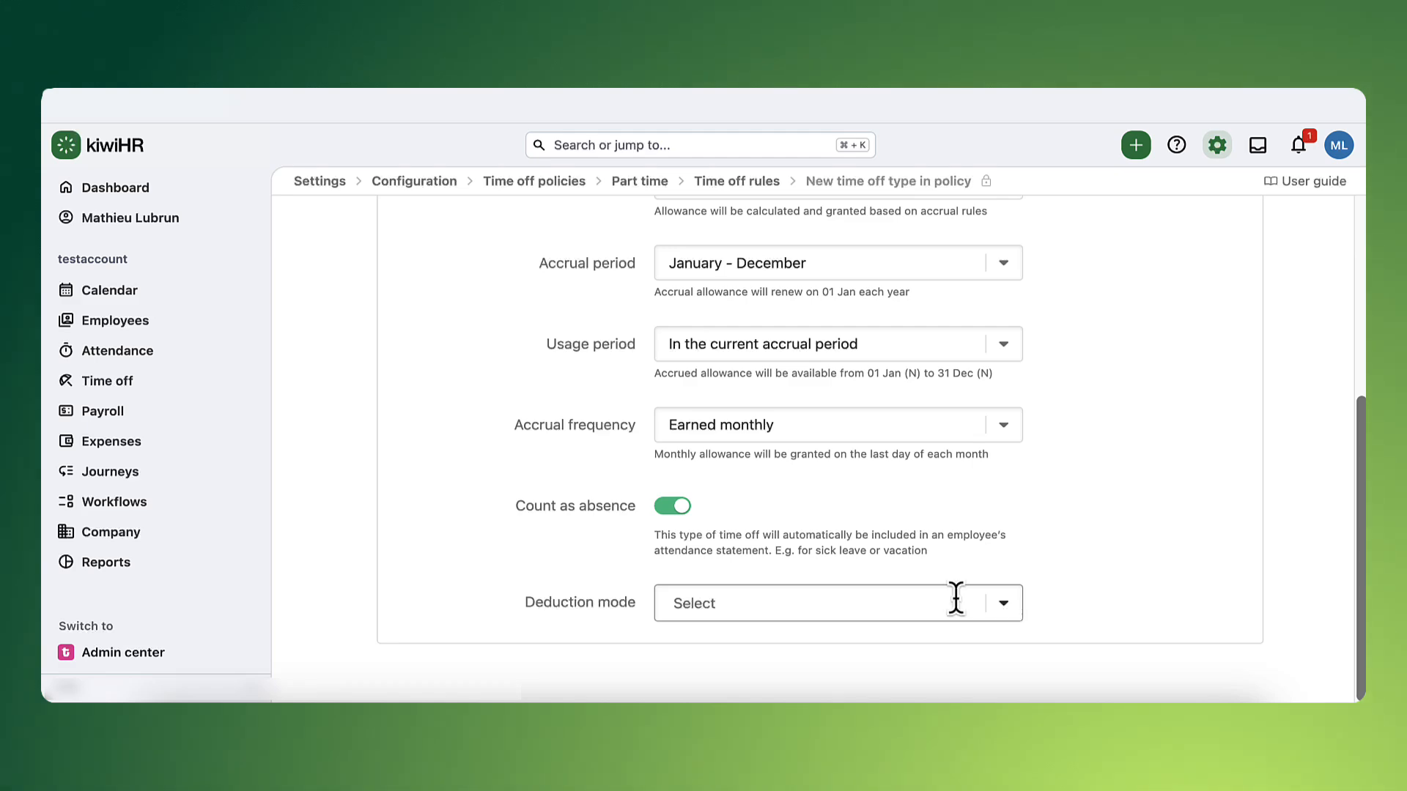
pyautogui.click(674, 509)
pyautogui.click(674, 509)
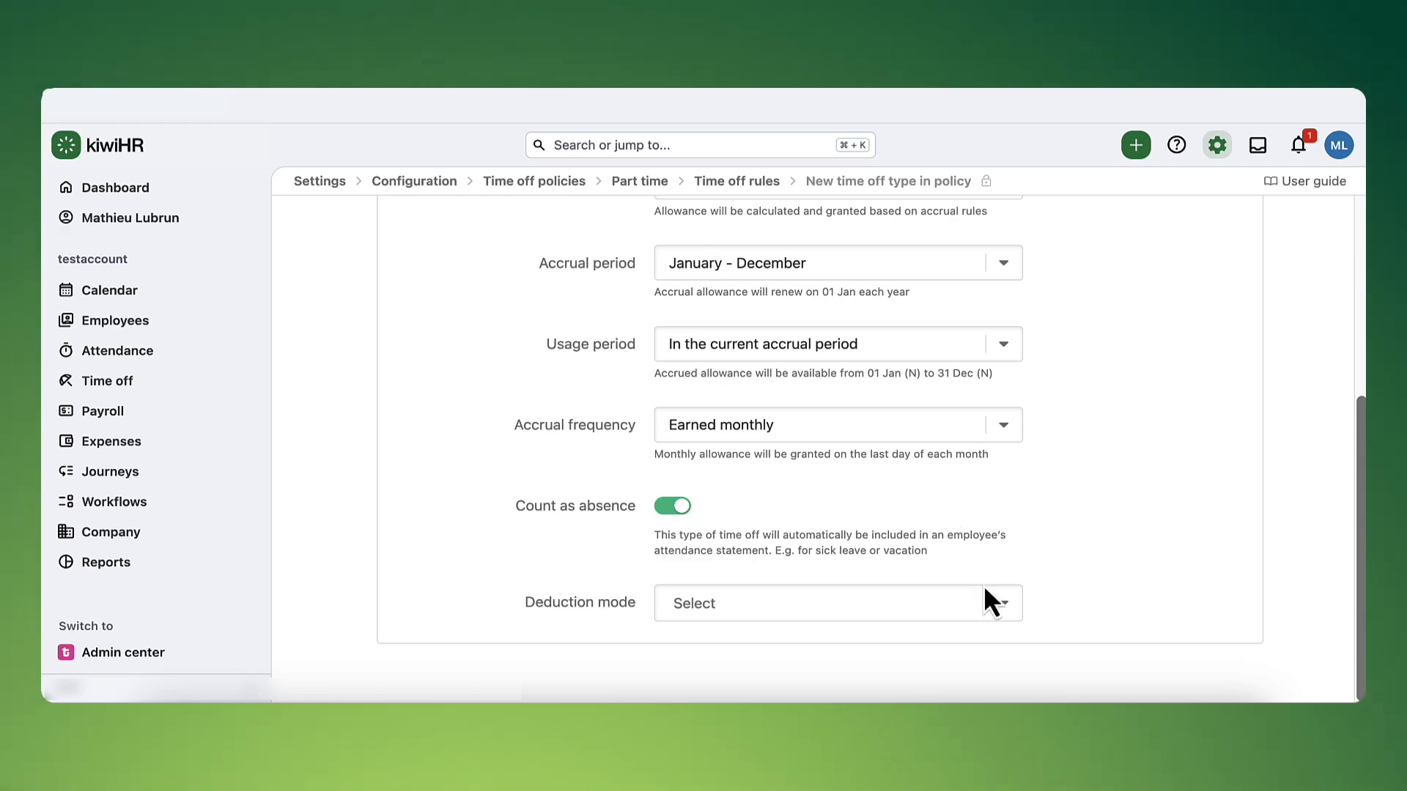
pyautogui.click(1001, 608)
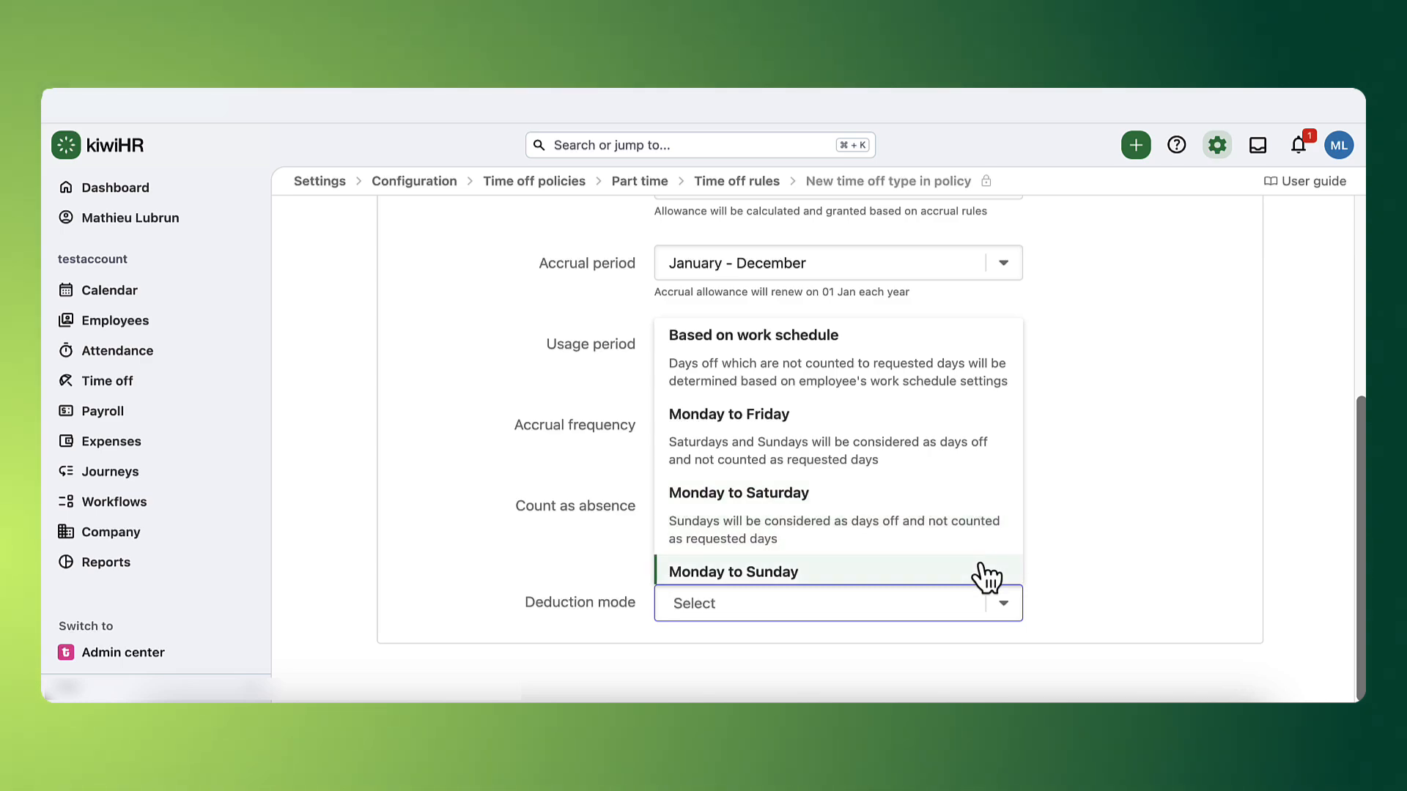
pyautogui.scroll(-1, 987, 577)
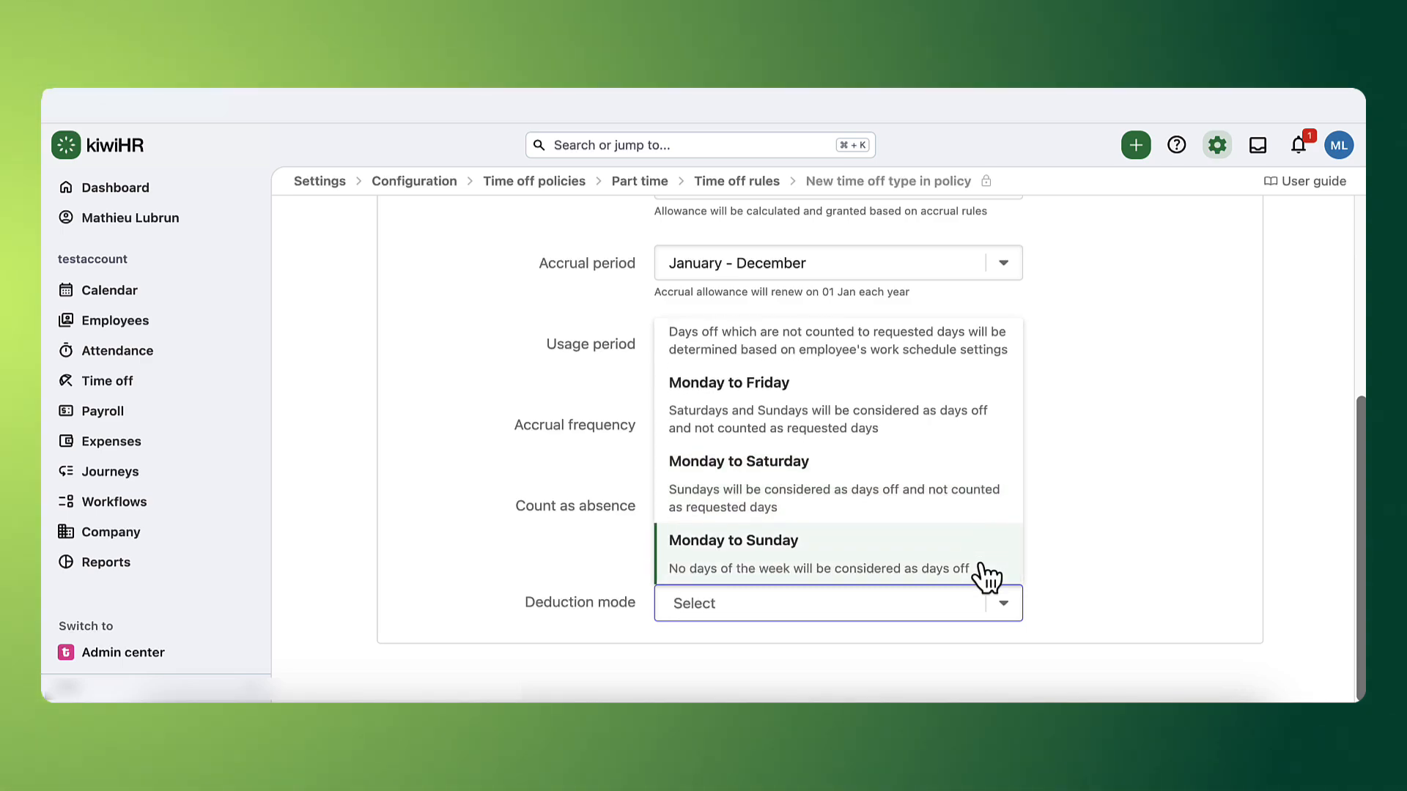
pyautogui.scroll(1, 982, 575)
pyautogui.click(974, 371)
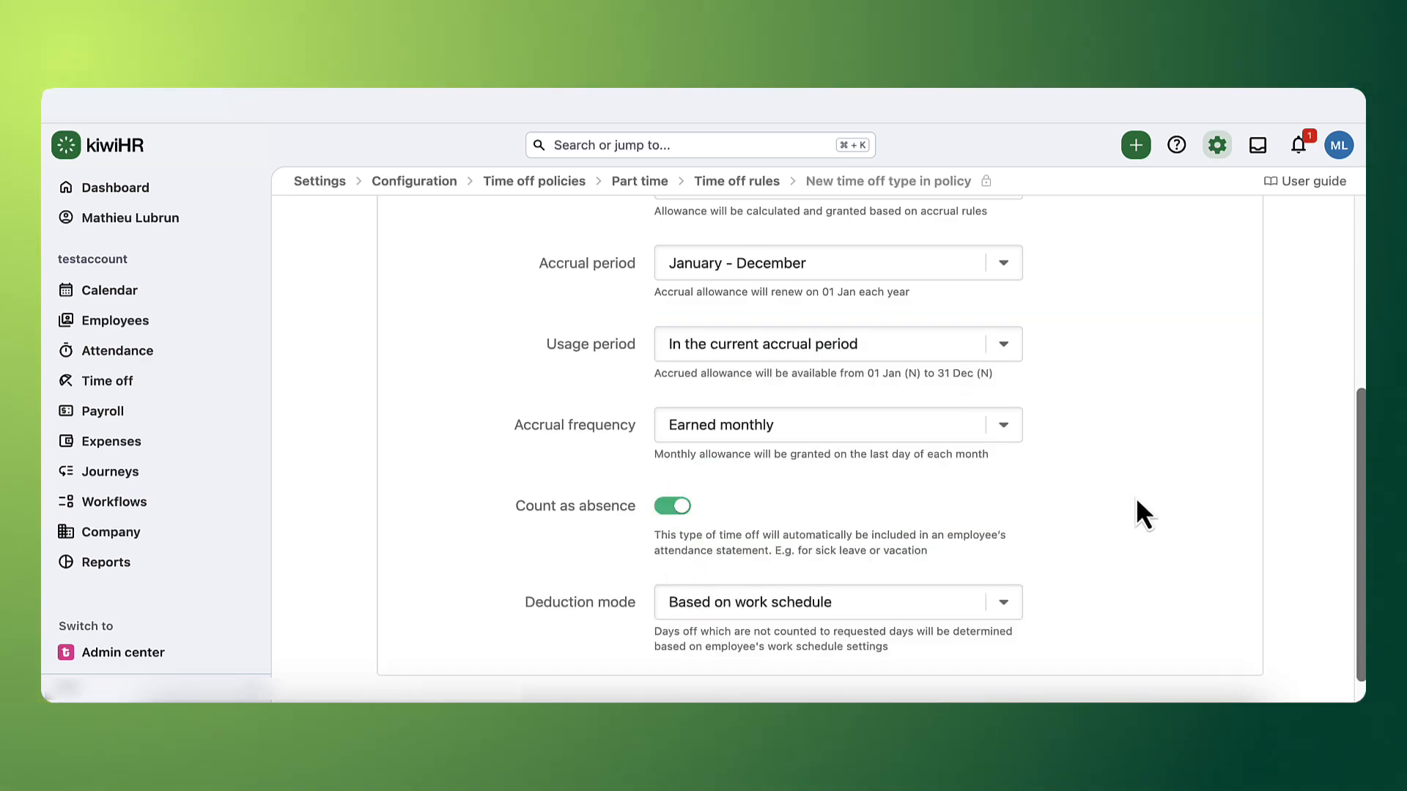
pyautogui.scroll(5, 1137, 502)
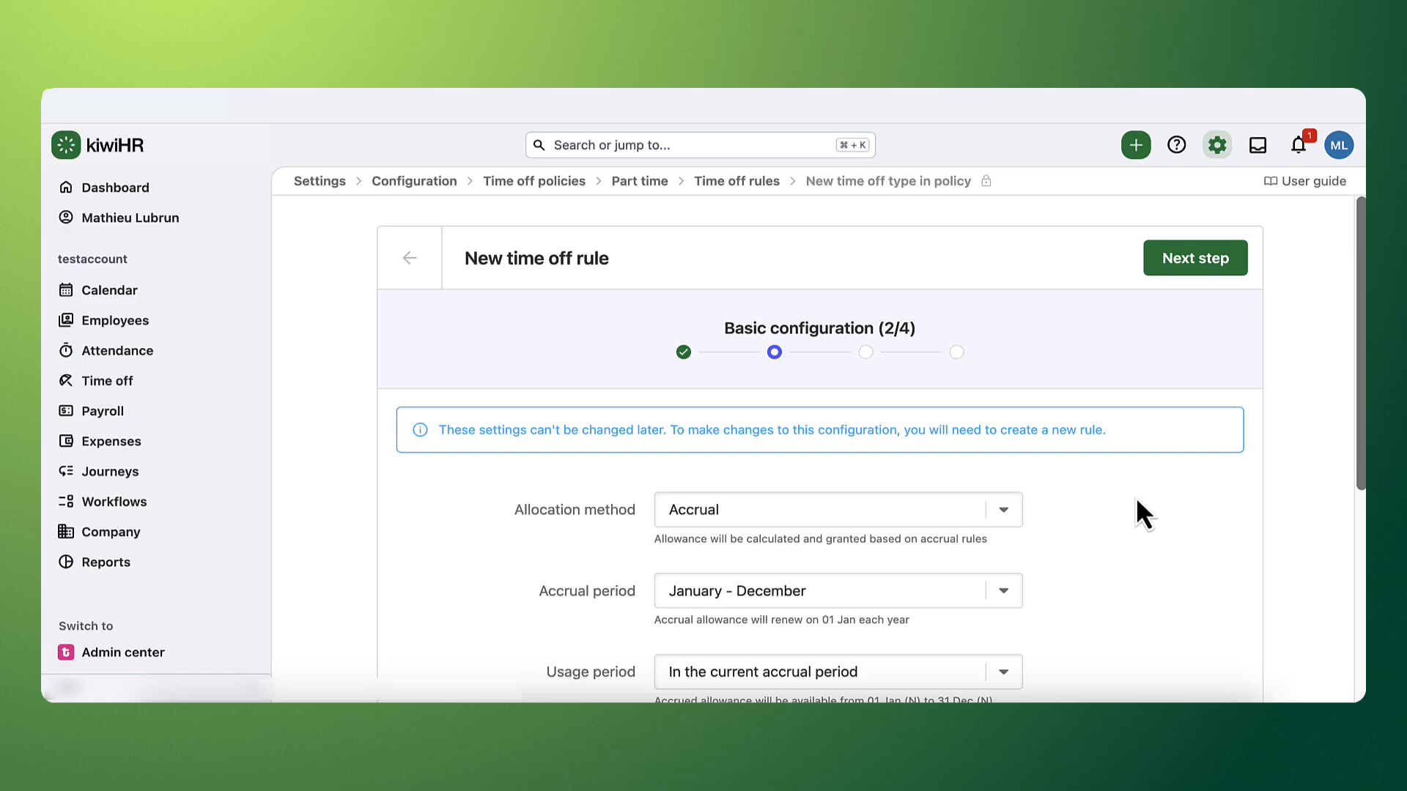
pyautogui.click(1181, 263)
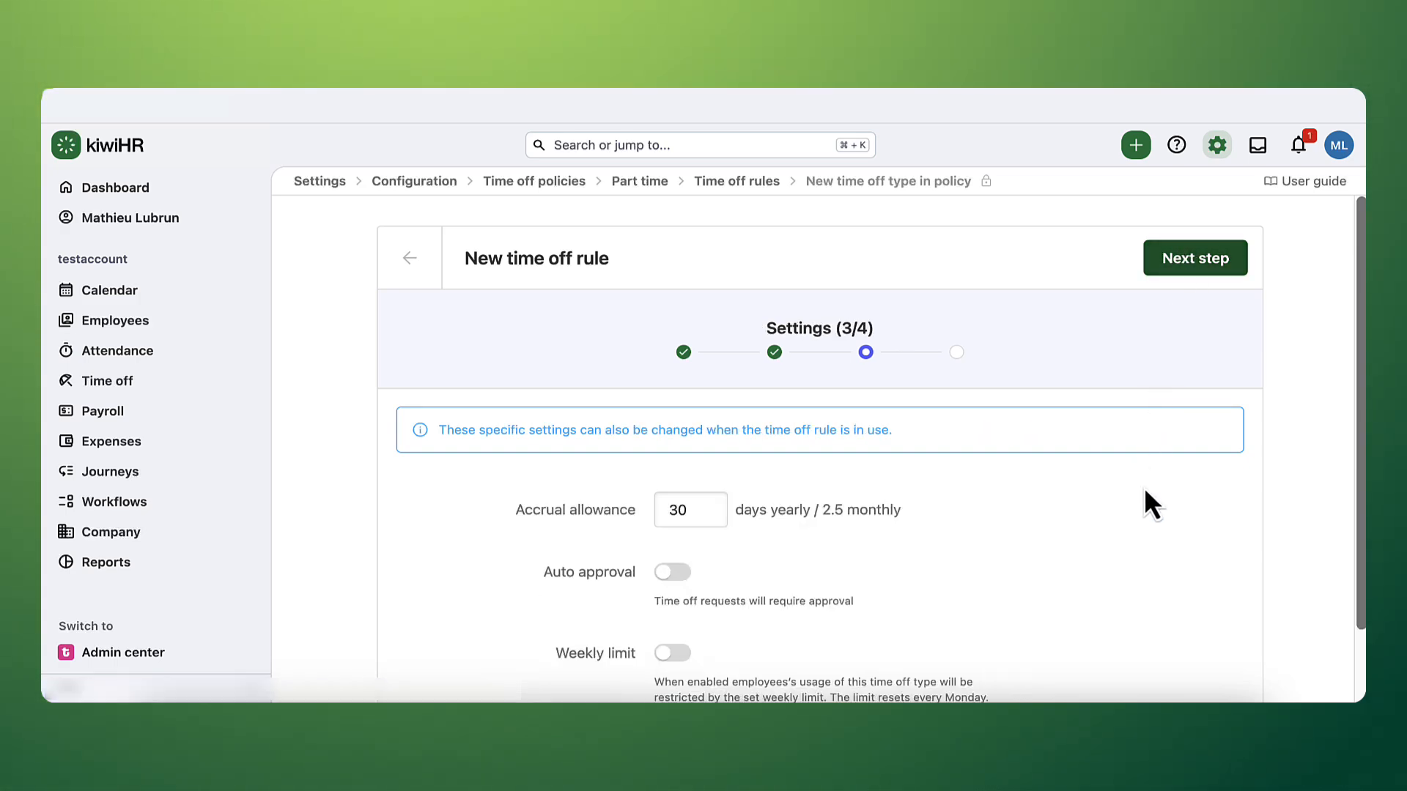
# Enable auto approval of requests for the Remote time off rule.
pyautogui.scroll(-1, 1145, 501)
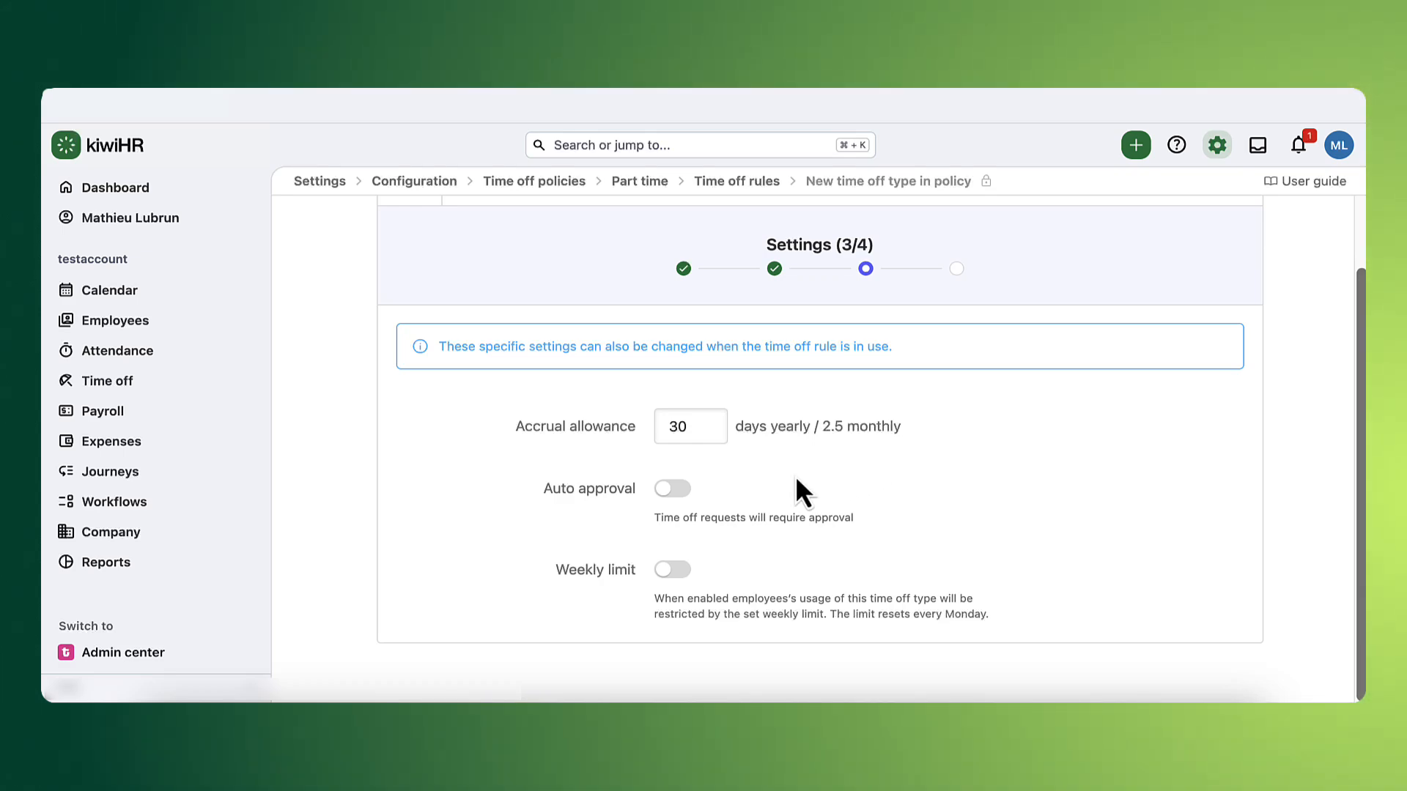
pyautogui.click(672, 490)
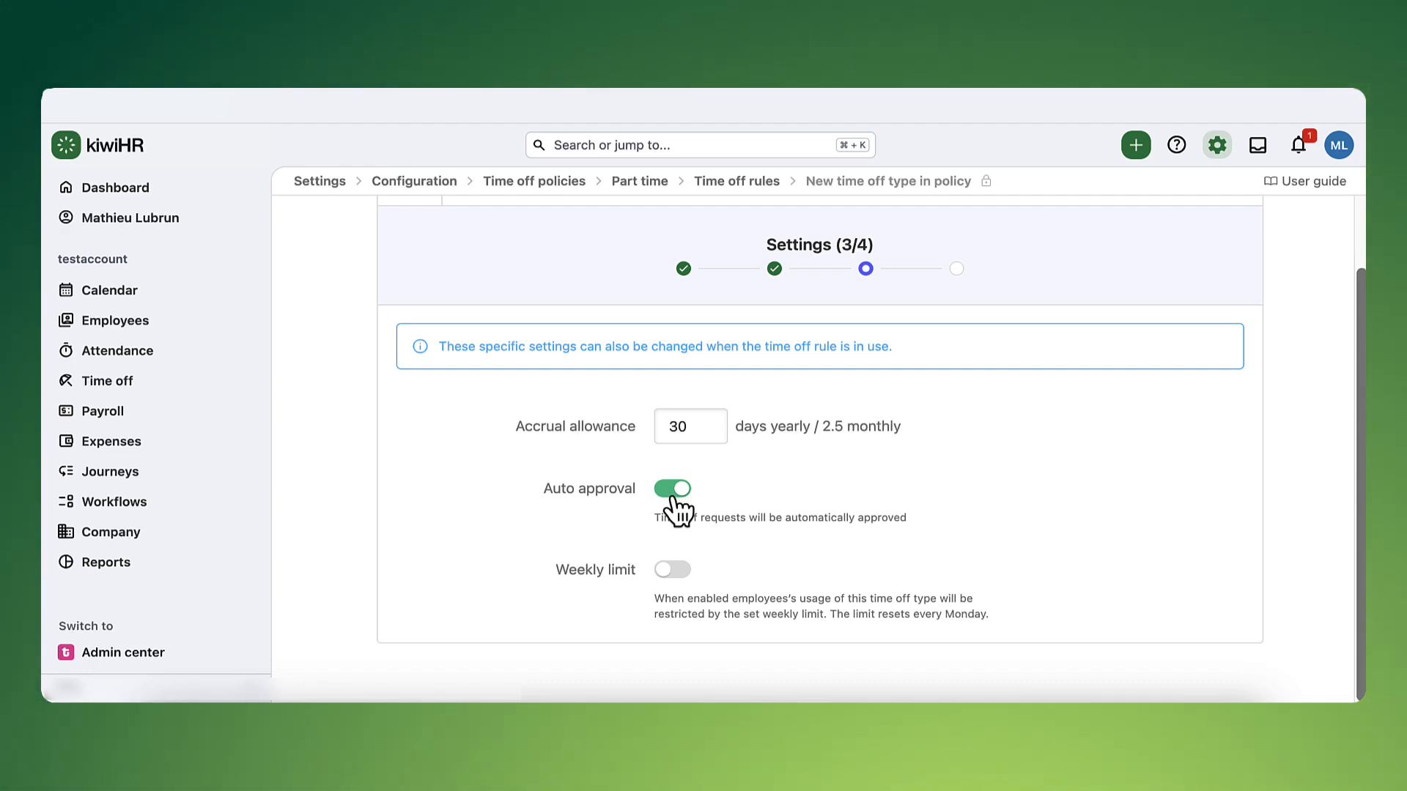
pyautogui.click(676, 572)
pyautogui.scroll(-1, 765, 568)
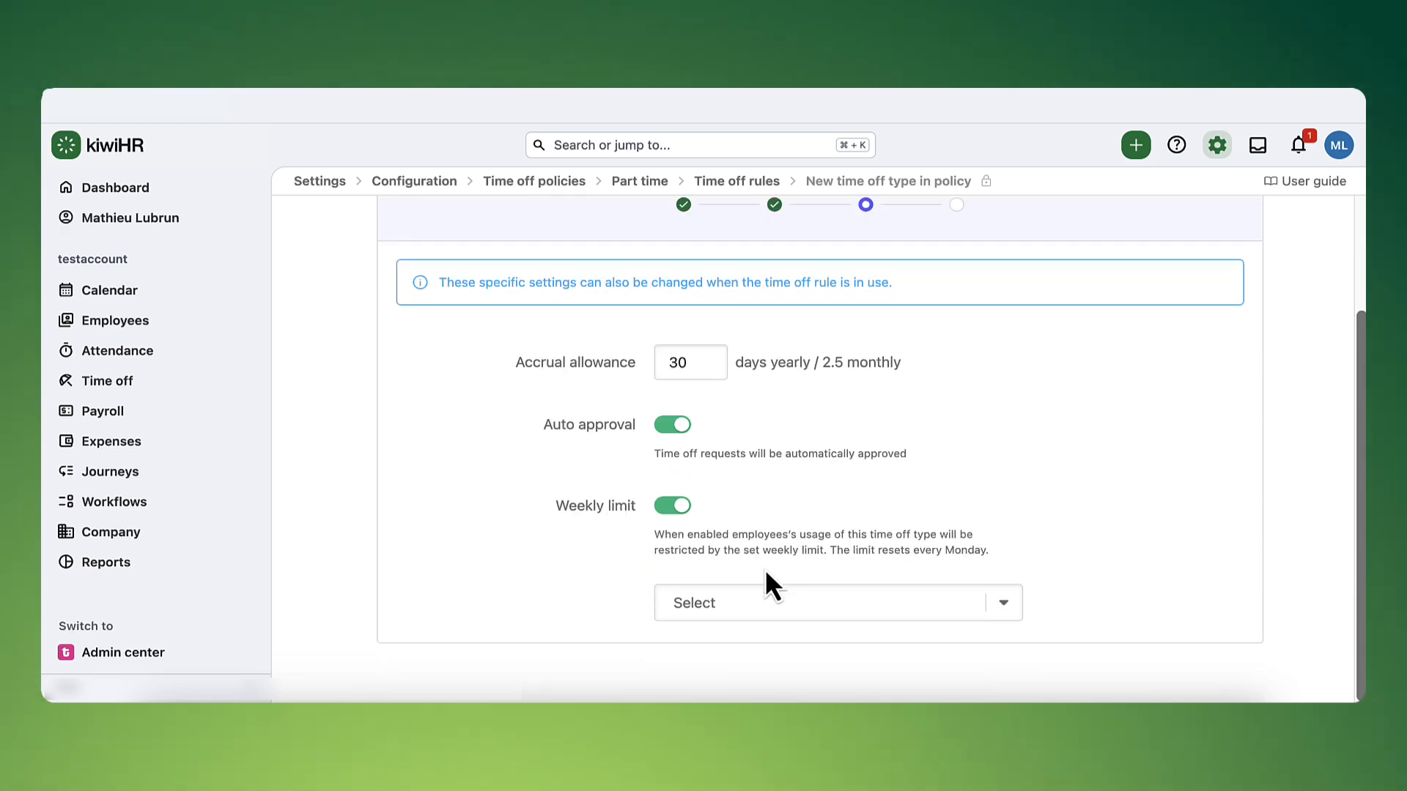
pyautogui.click(1004, 605)
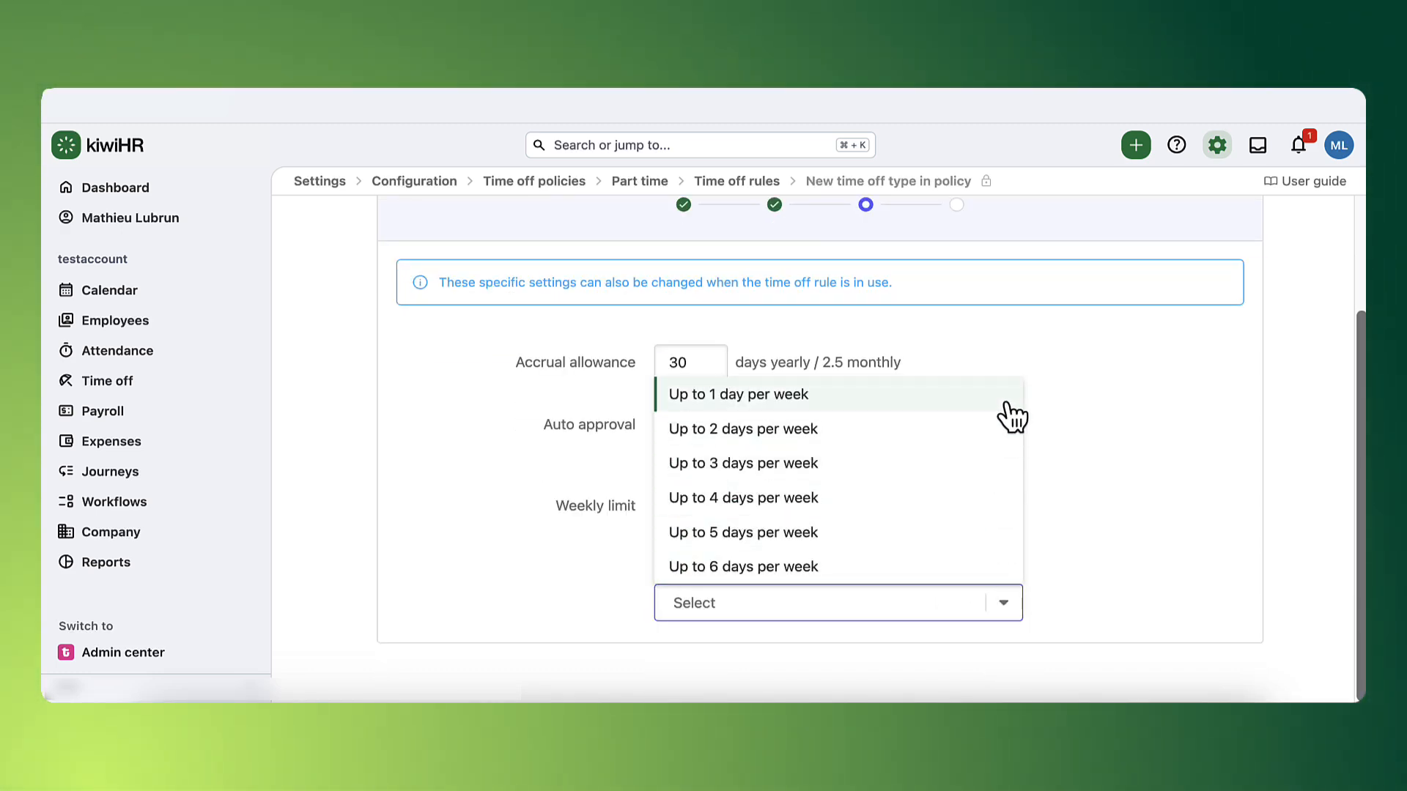
pyautogui.click(1083, 479)
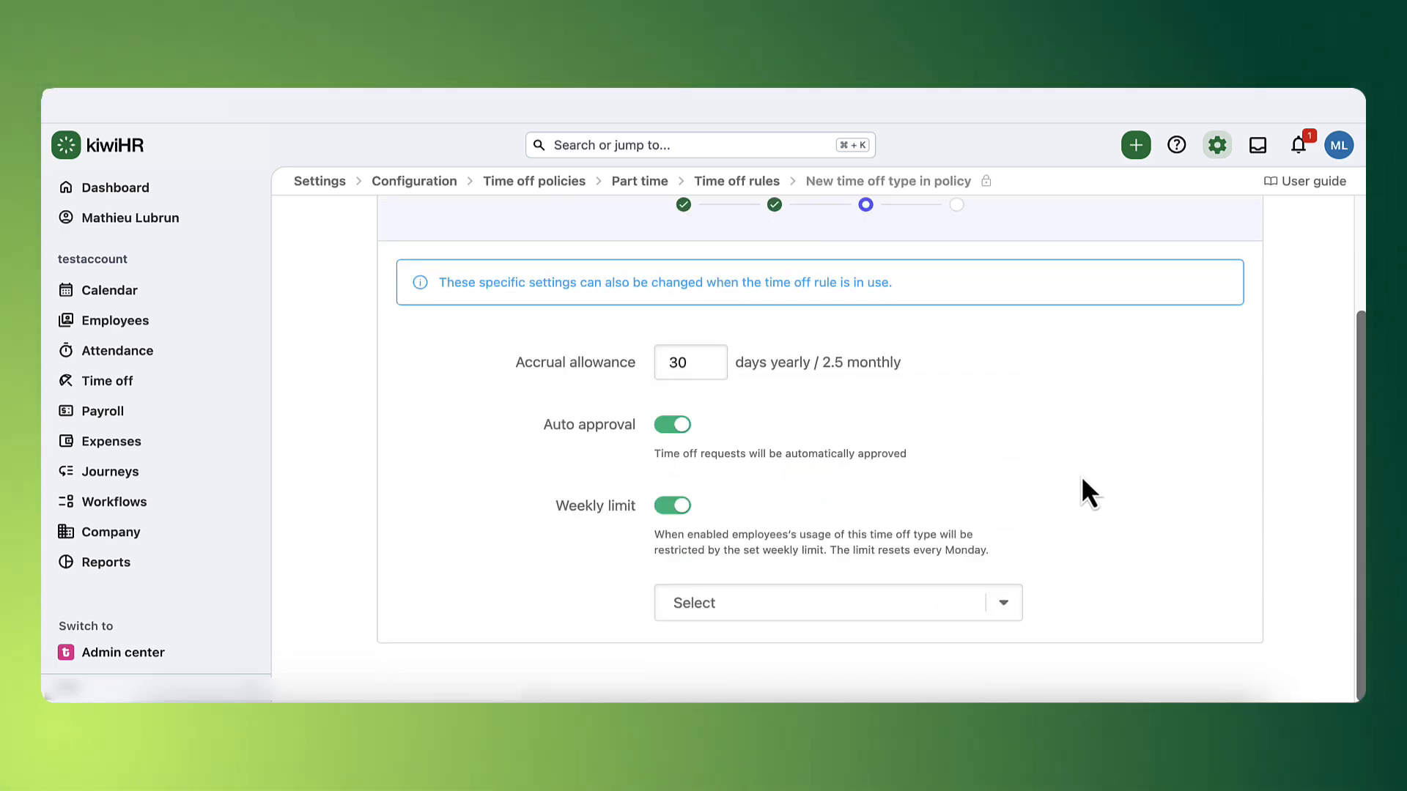
pyautogui.click(674, 507)
# Proceed to the Unused allowance stage, let employees carry over unused days, and set the carryover limit to 2 days.
pyautogui.scroll(2, 1175, 507)
pyautogui.click(1218, 263)
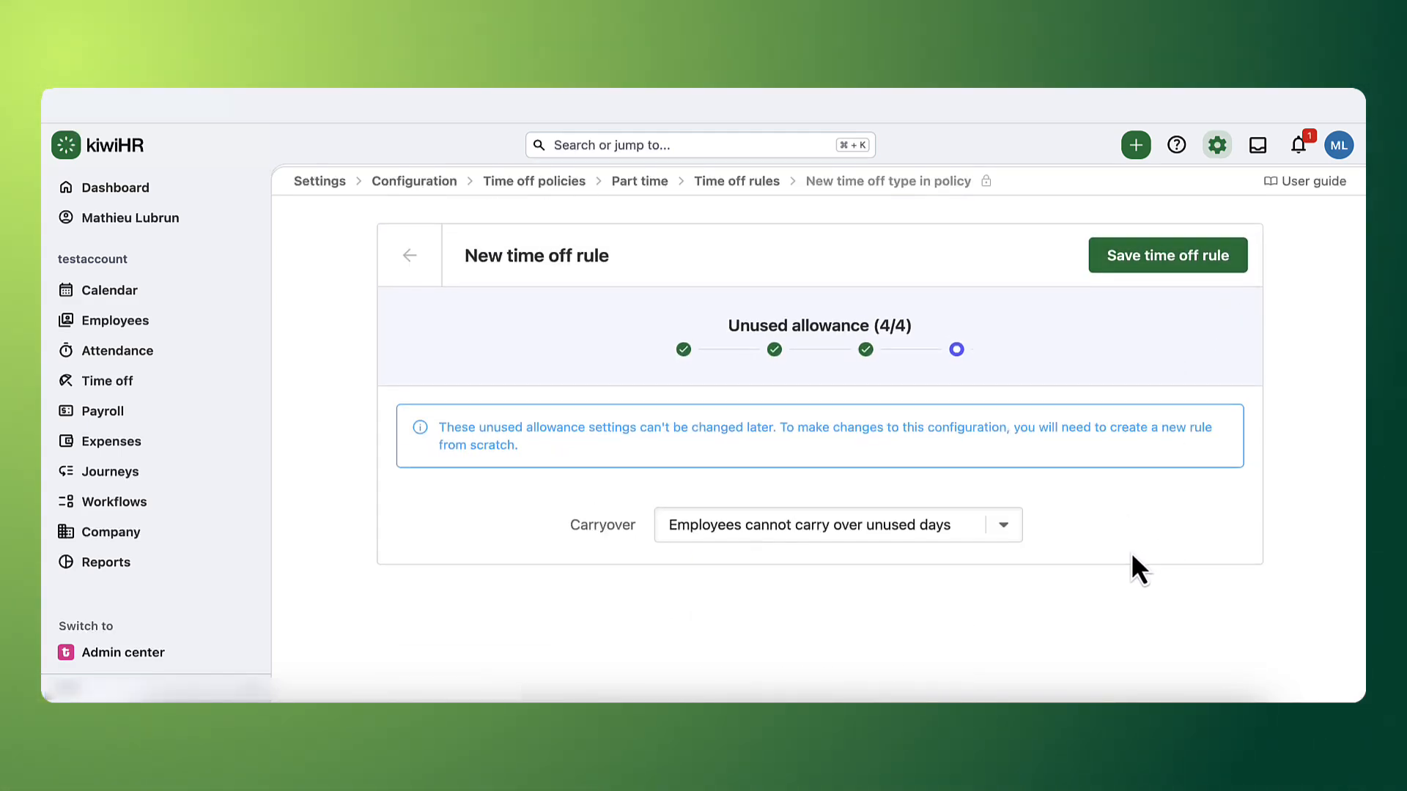
pyautogui.click(1001, 535)
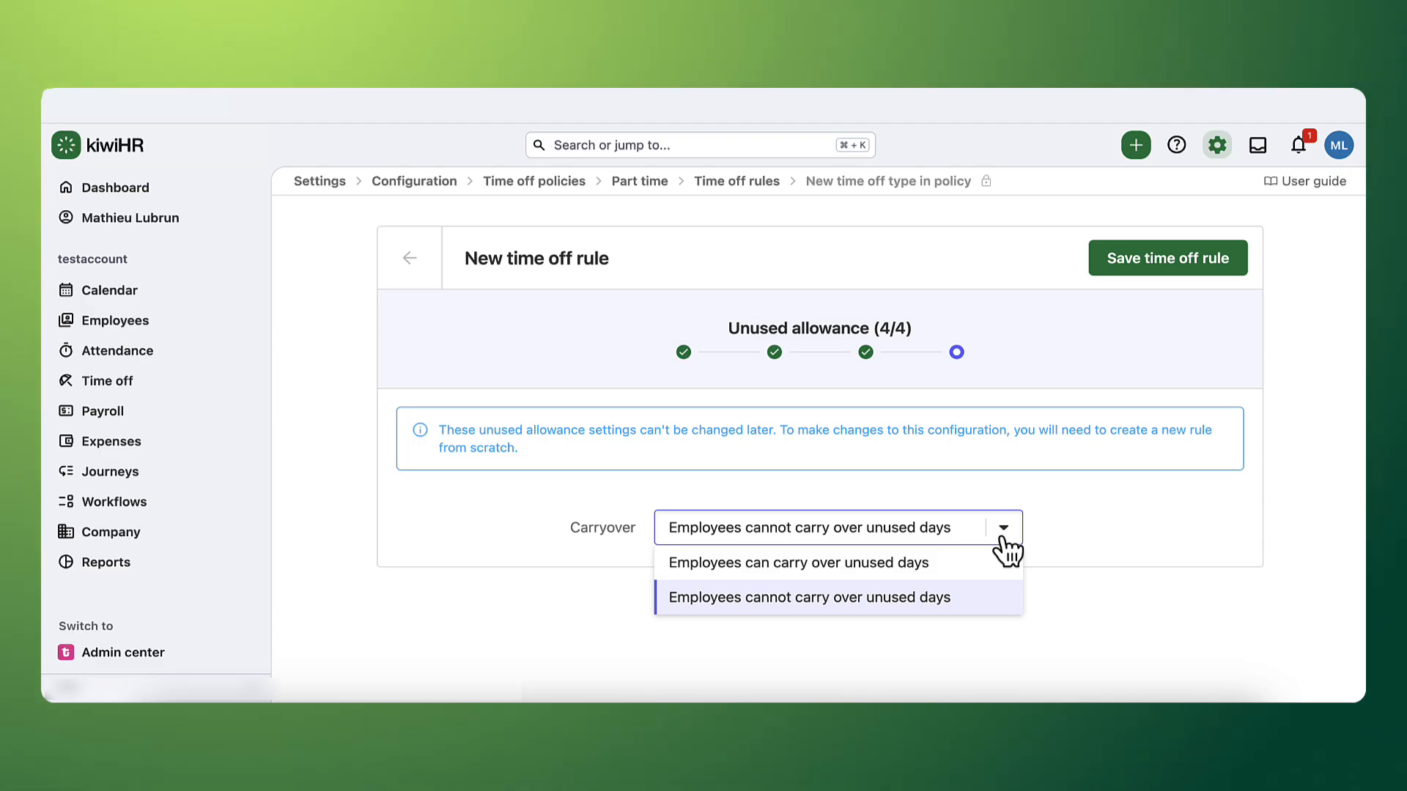
pyautogui.click(1000, 563)
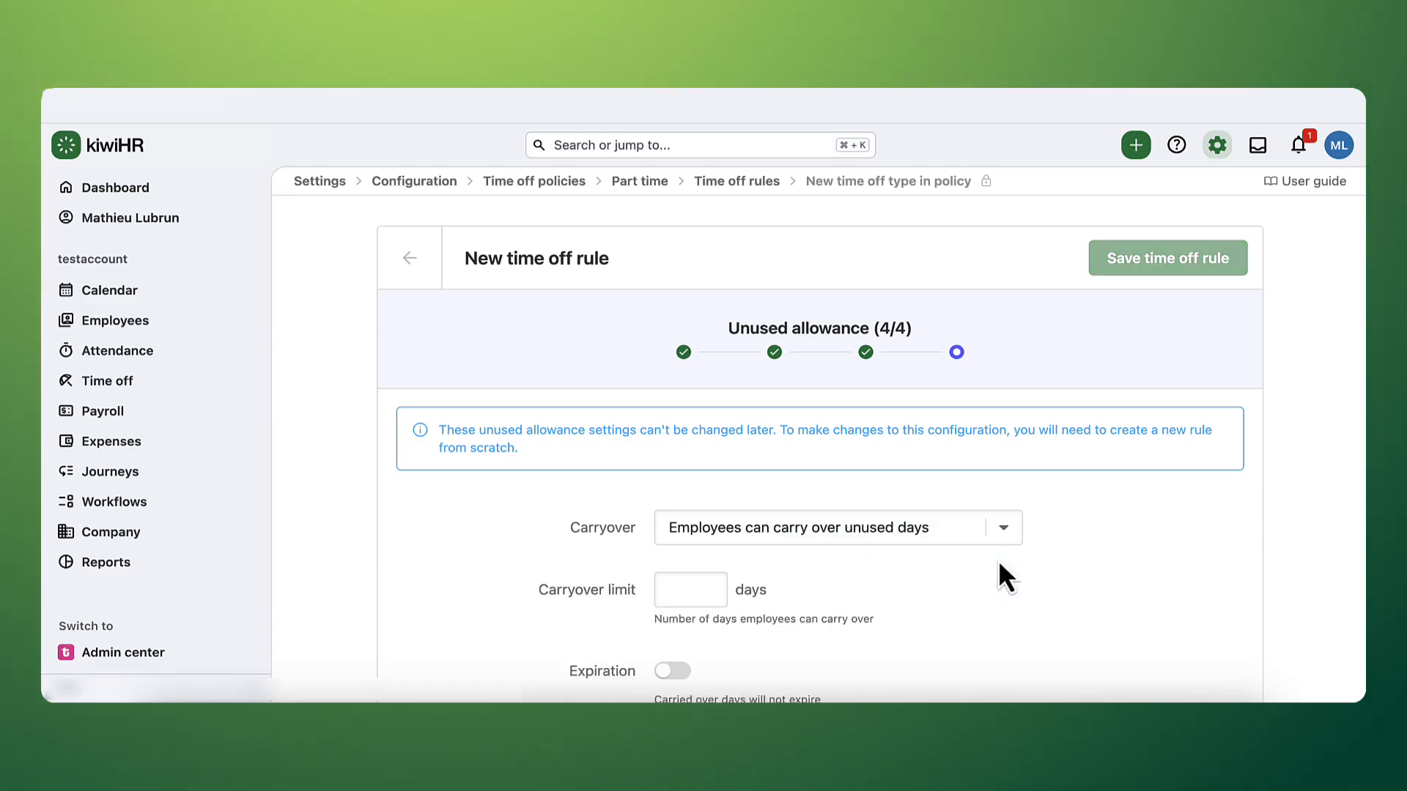
pyautogui.scroll(-2, 1078, 560)
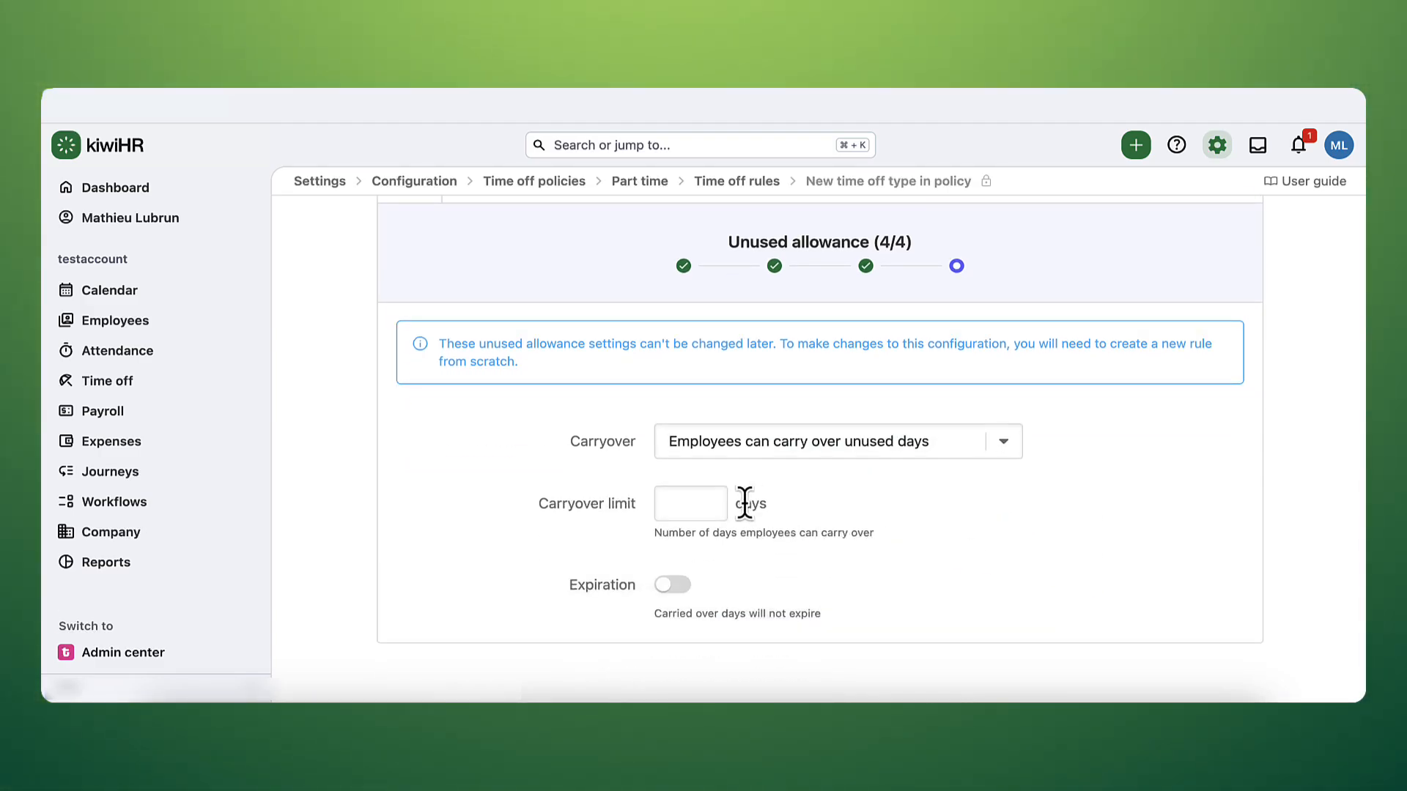
pyautogui.click(697, 502)
pyautogui.write('2')
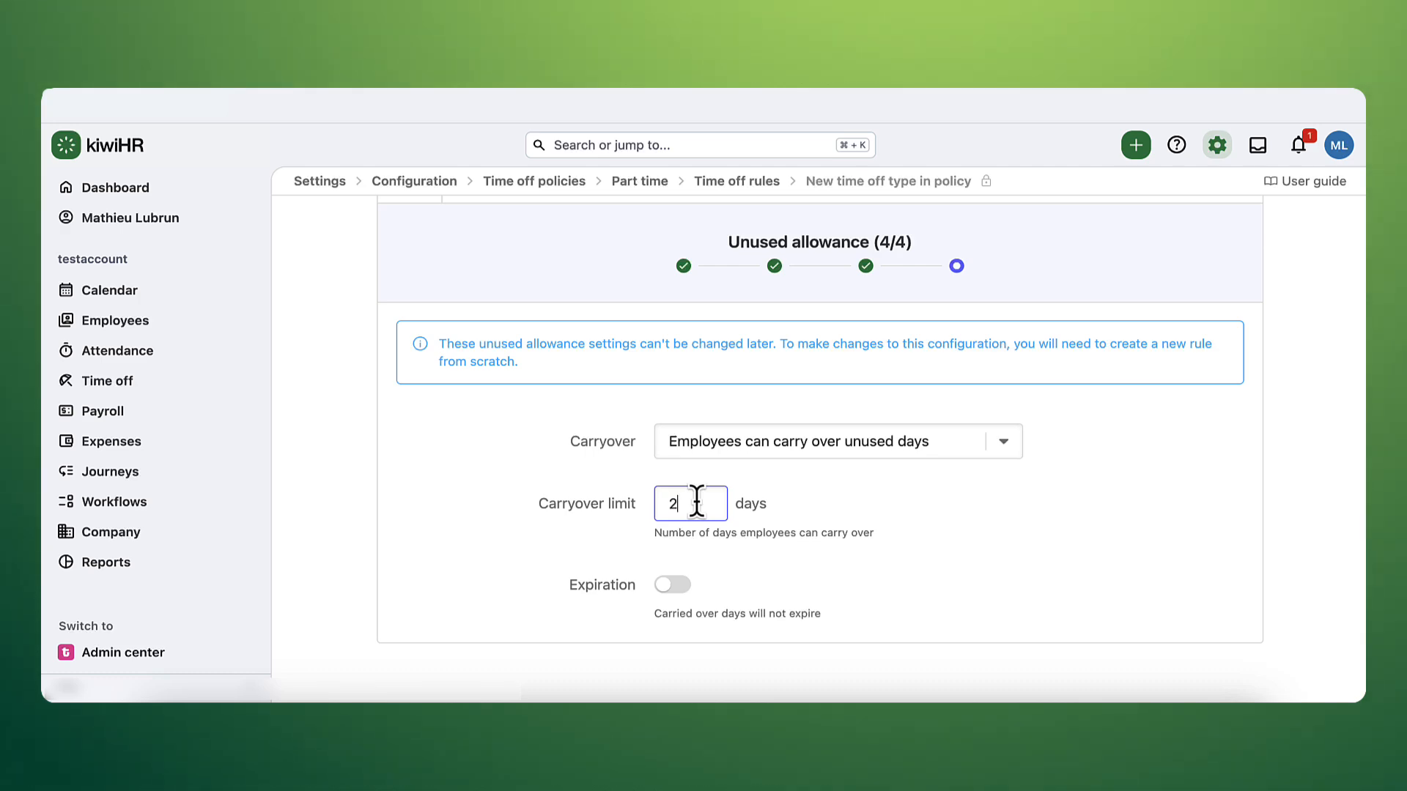
# Enable expiration of carried-over days with an expiration date of 4 April and save the time off rule.
pyautogui.click(700, 584)
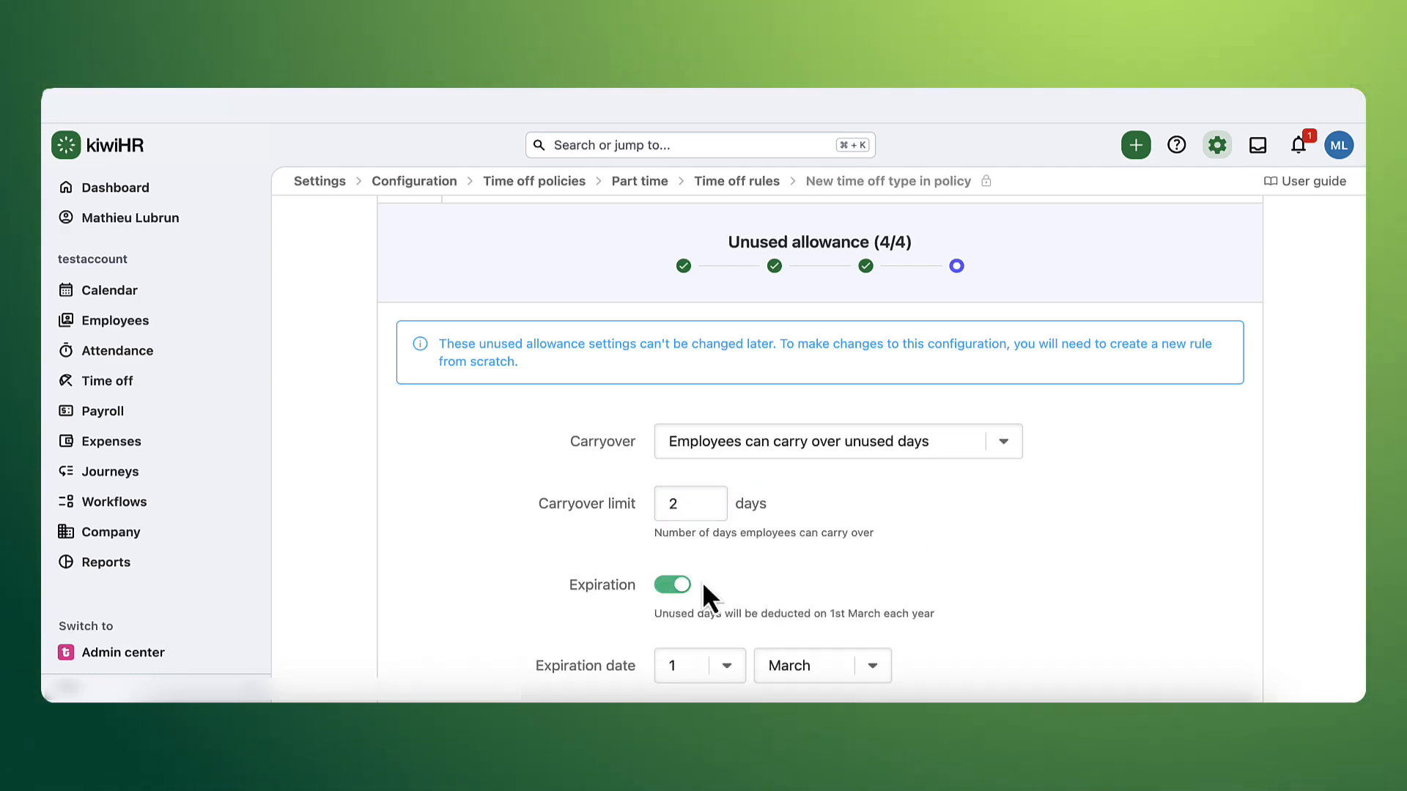
pyautogui.scroll(-2, 933, 584)
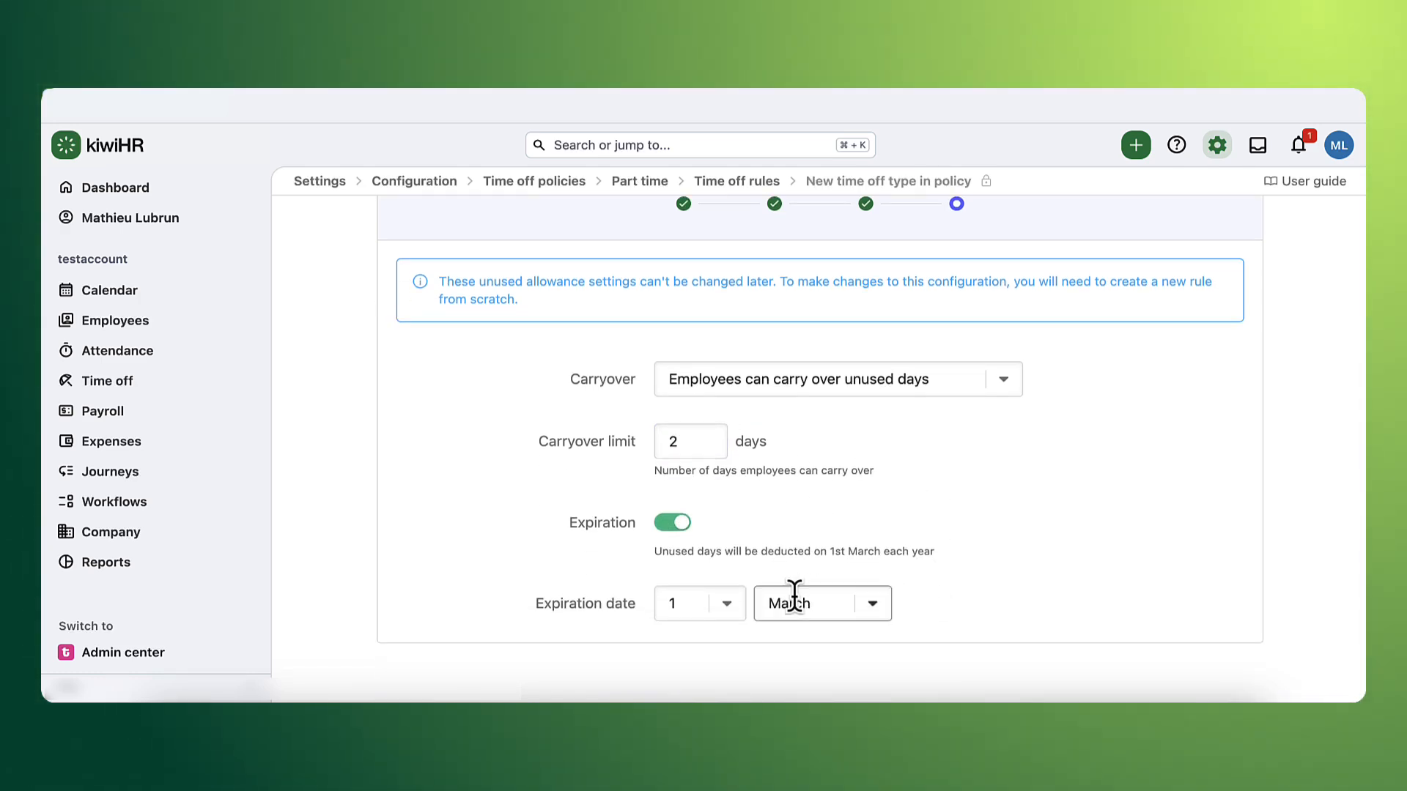
pyautogui.click(725, 627)
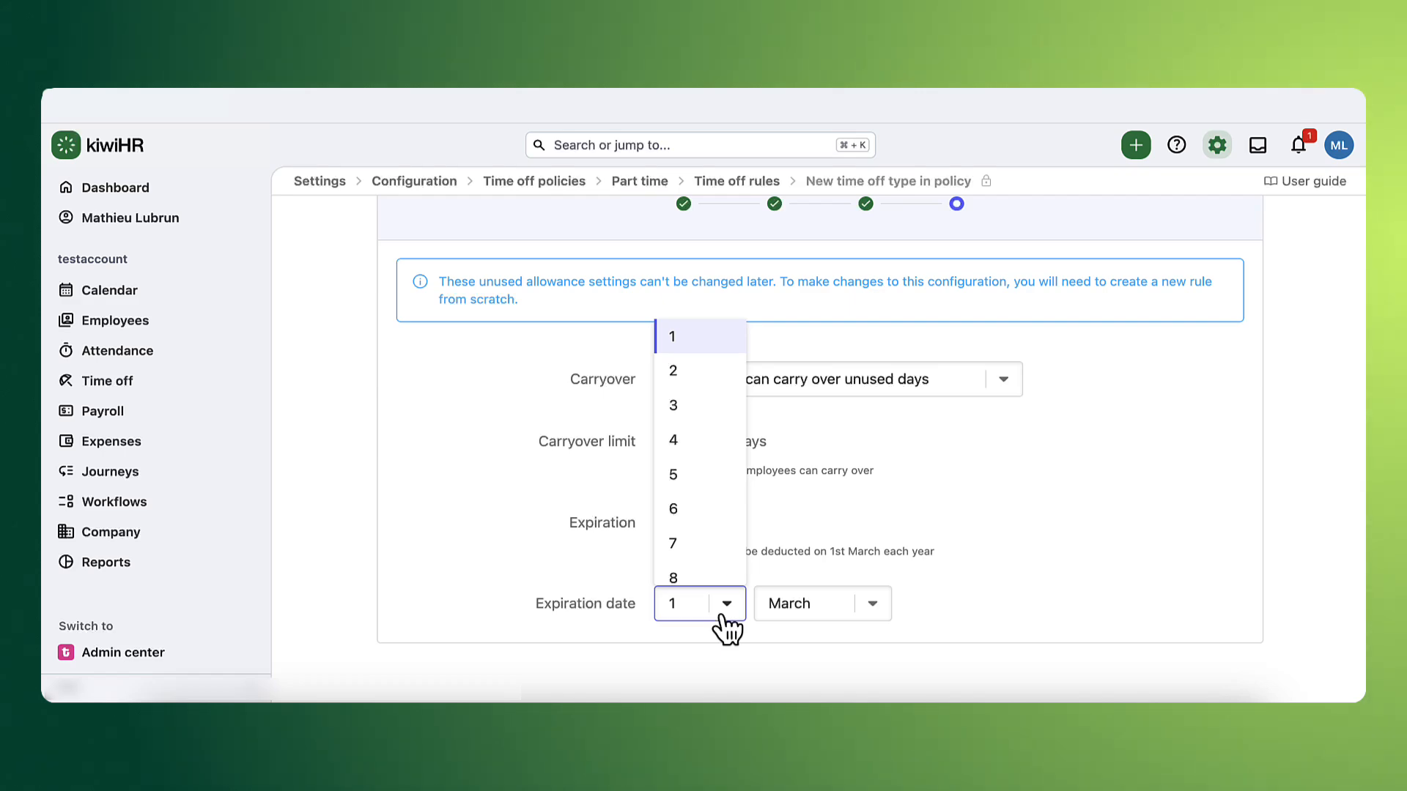
pyautogui.click(718, 441)
pyautogui.click(874, 609)
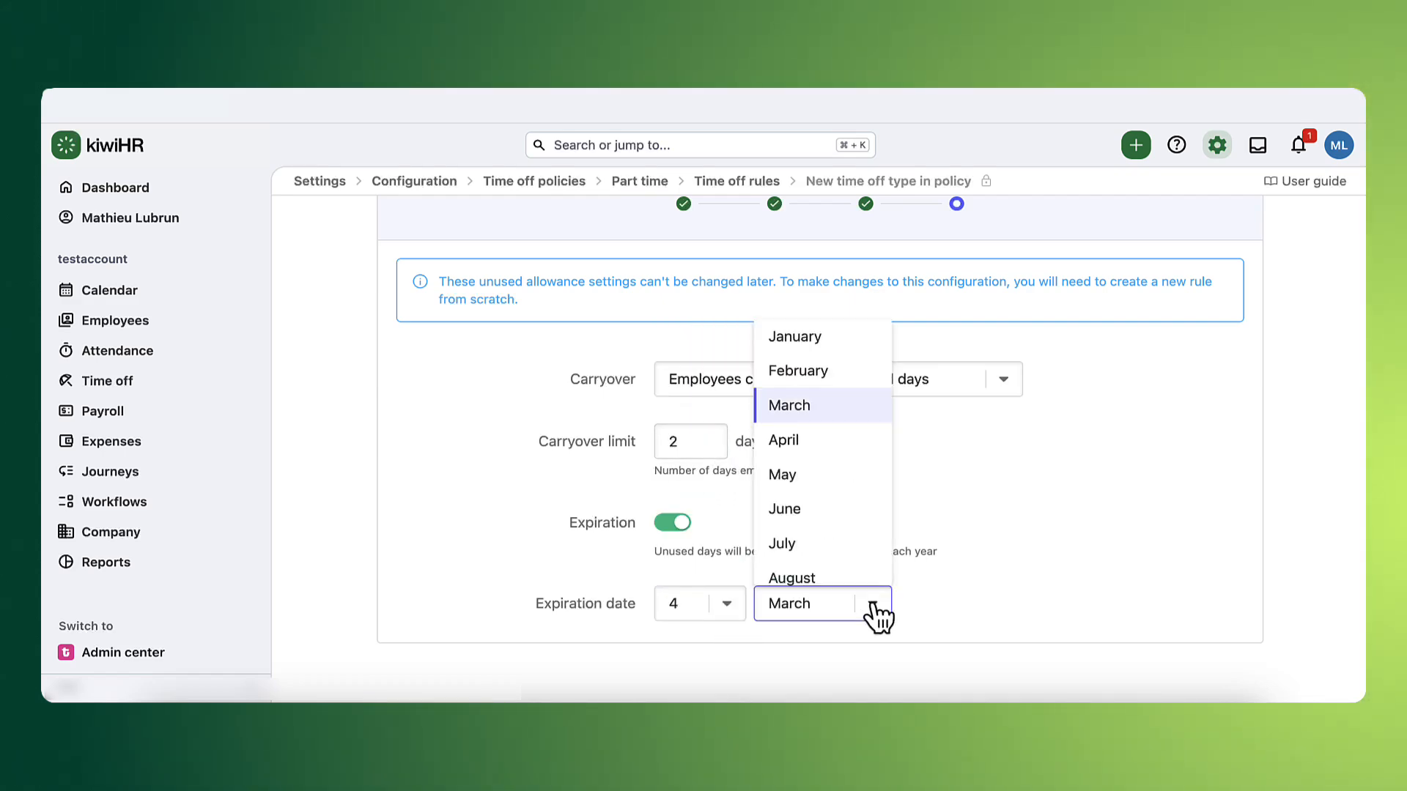
pyautogui.click(837, 440)
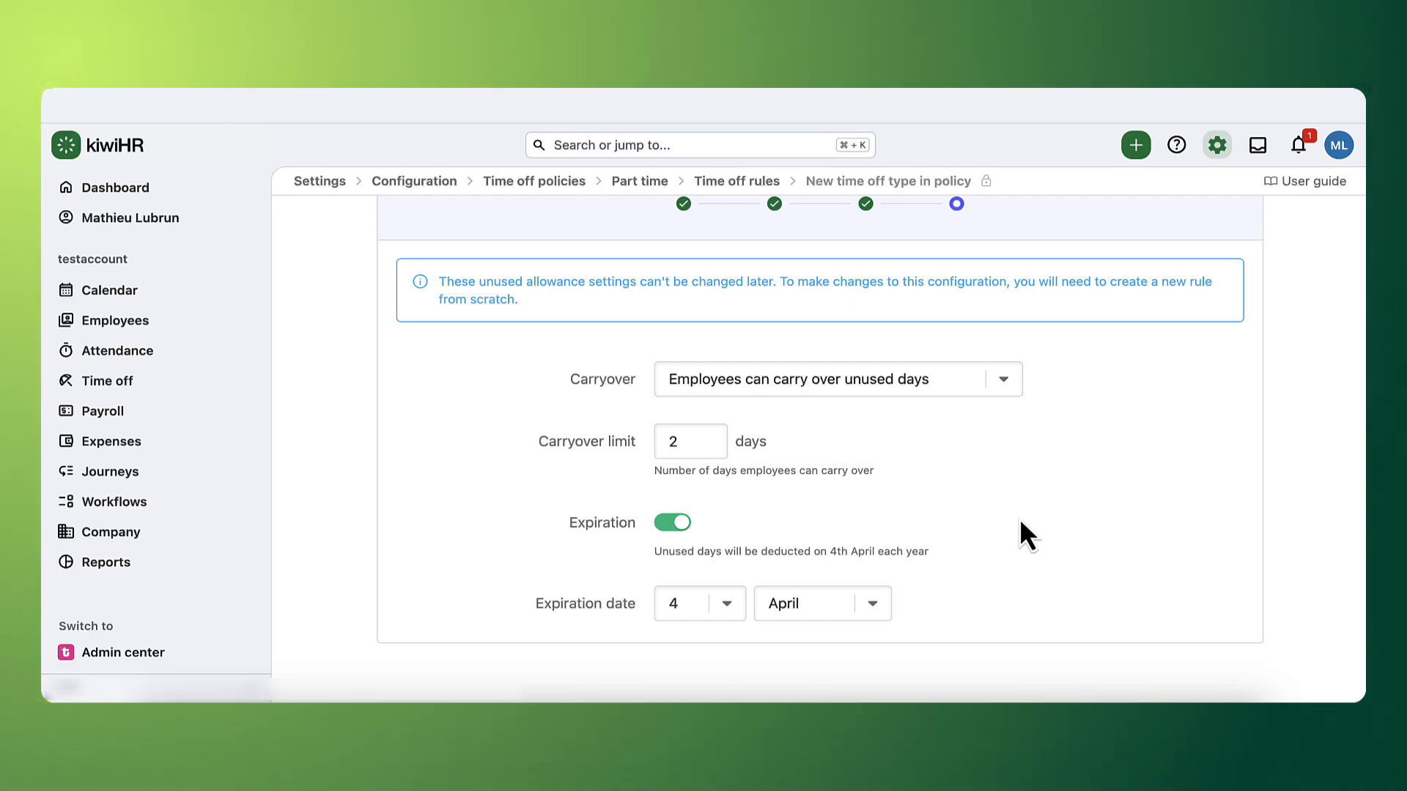
pyautogui.scroll(2, 1019, 518)
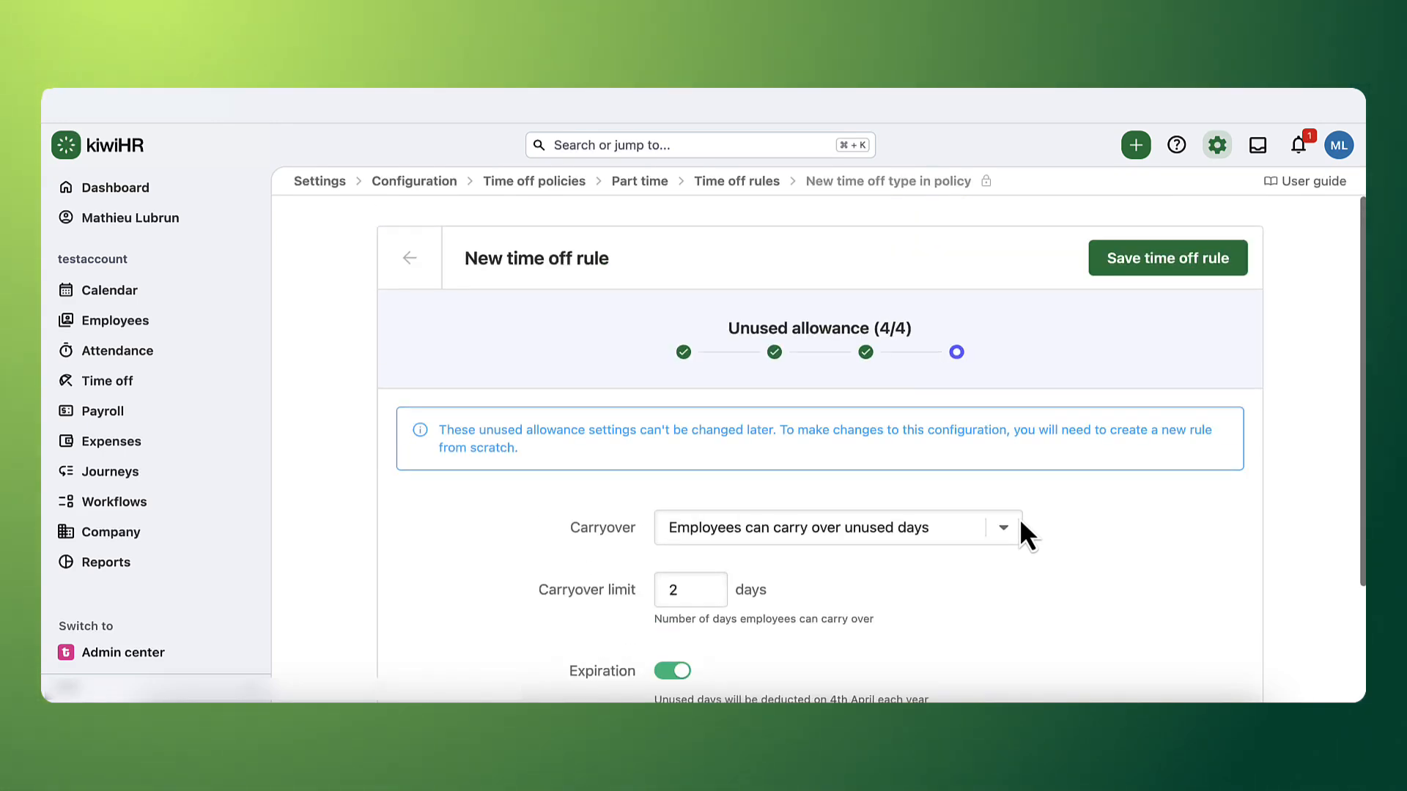
pyautogui.click(1211, 262)
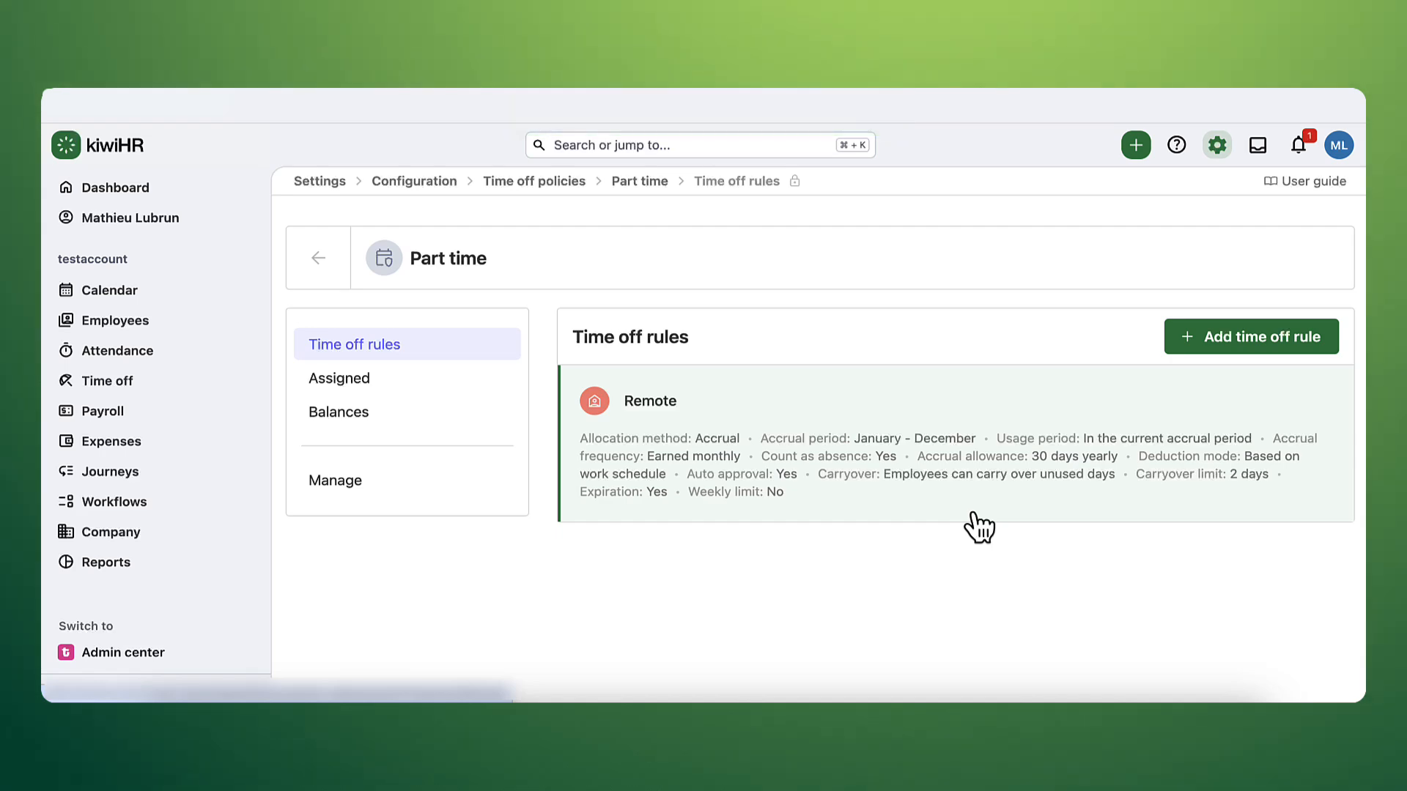
# Assign the third and fifth employees in the alphabetical list to the Part time policy, save, and confirm their reassignment.
pyautogui.click(513, 399)
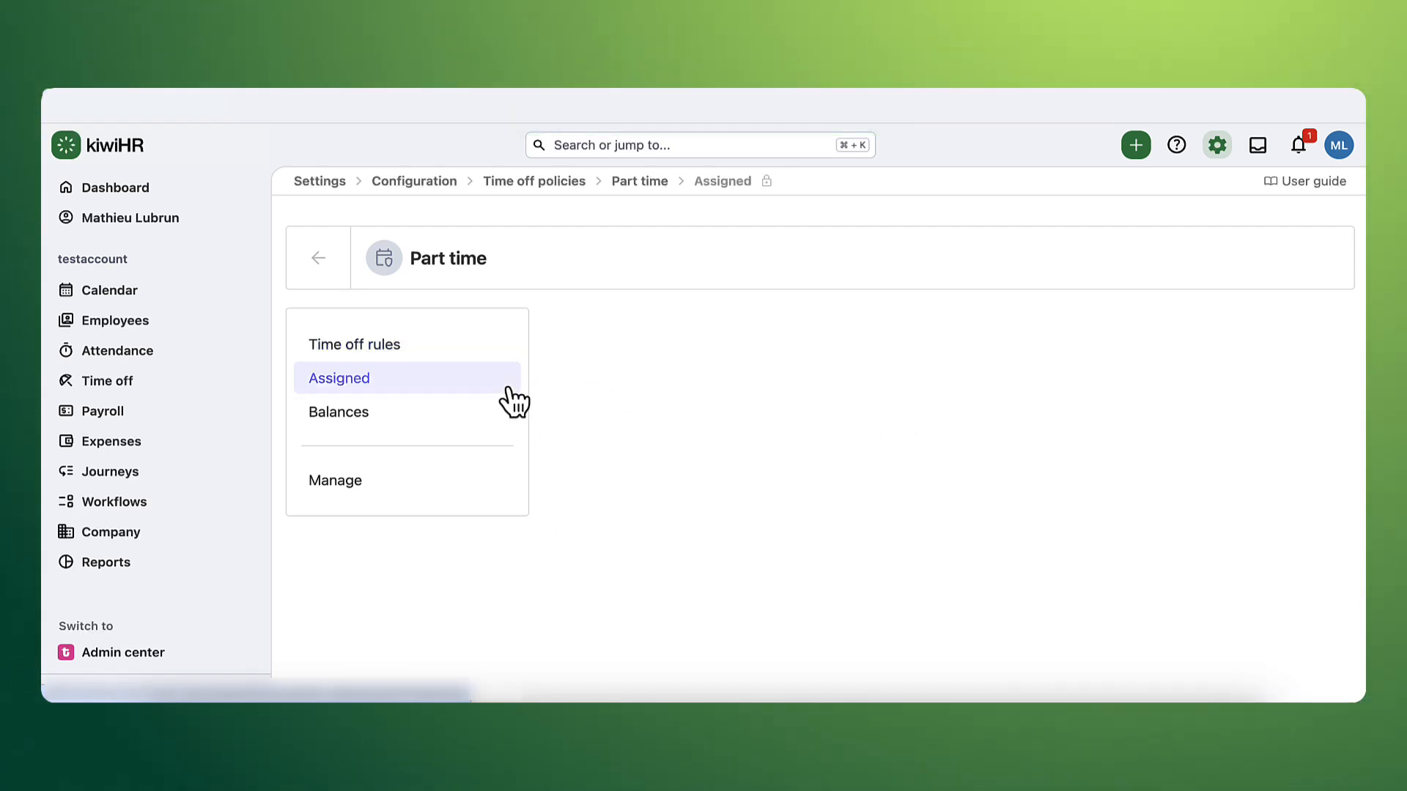
pyautogui.click(671, 454)
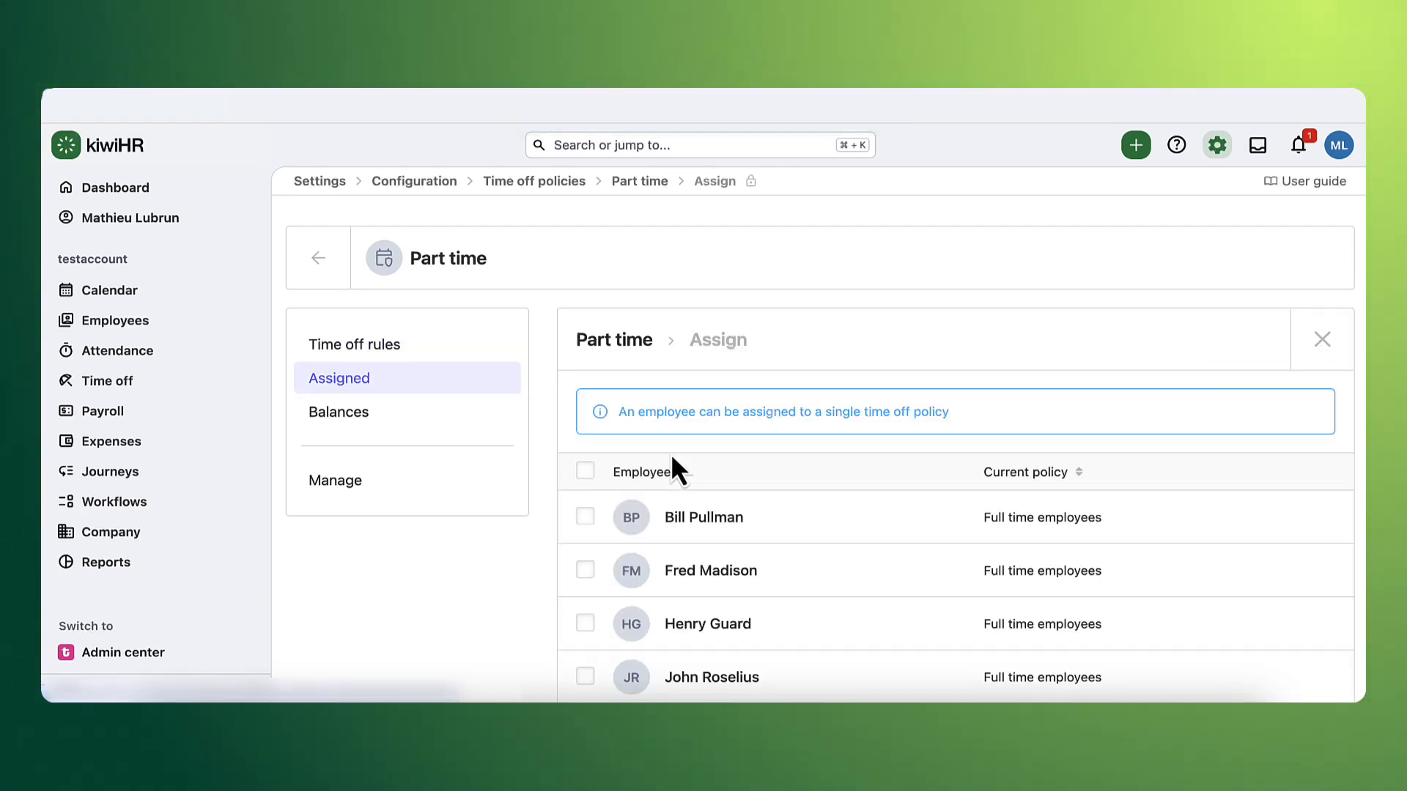
pyautogui.scroll(-2, 842, 542)
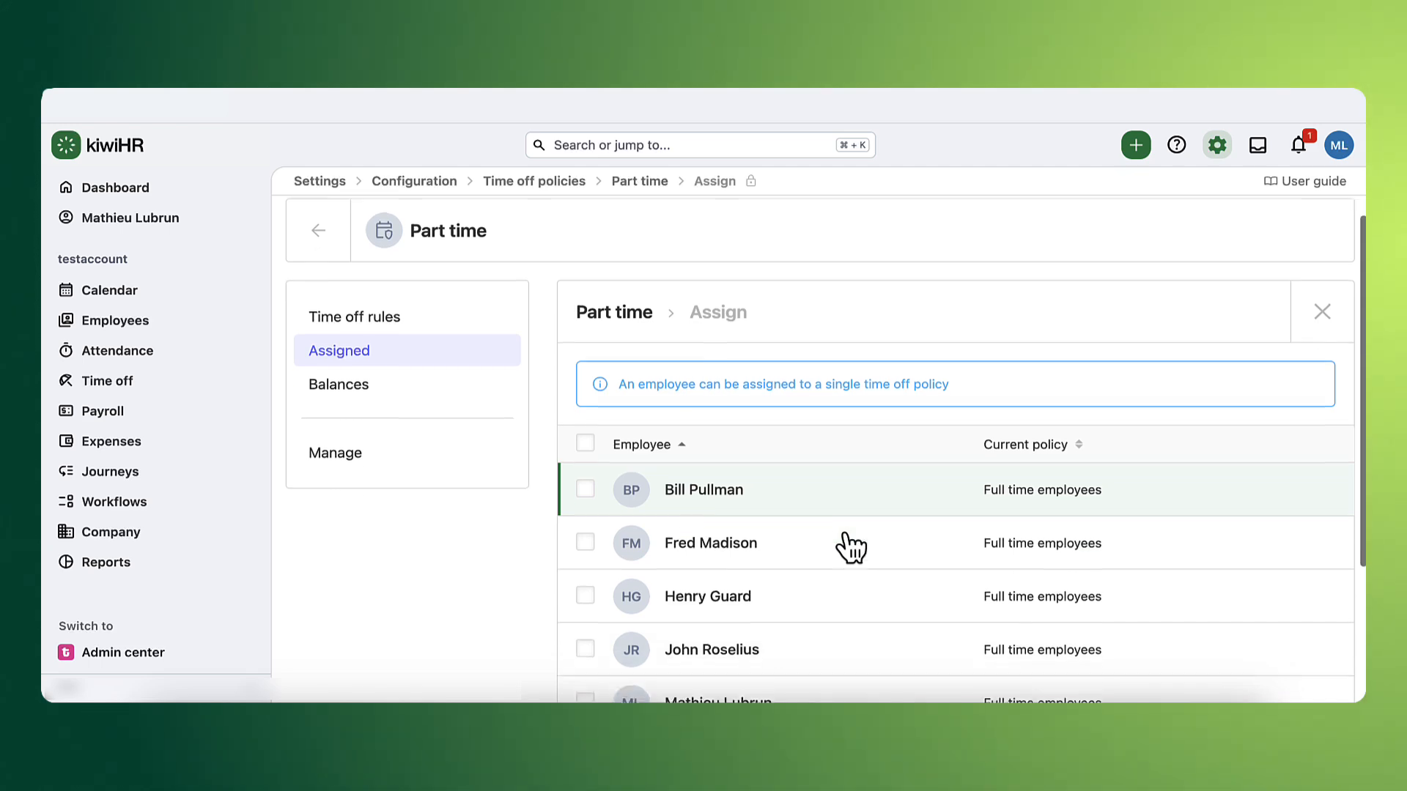
pyautogui.click(585, 533)
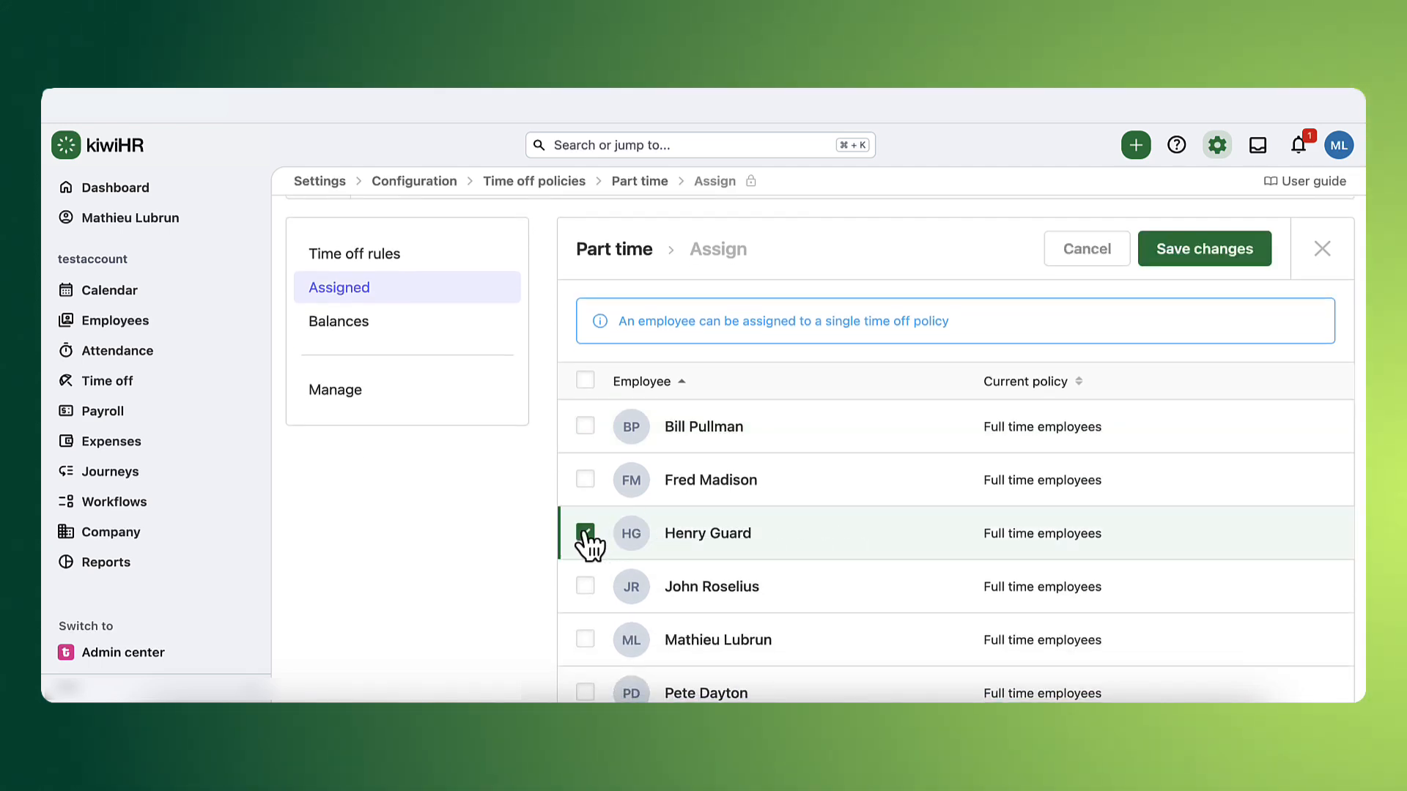
pyautogui.click(585, 639)
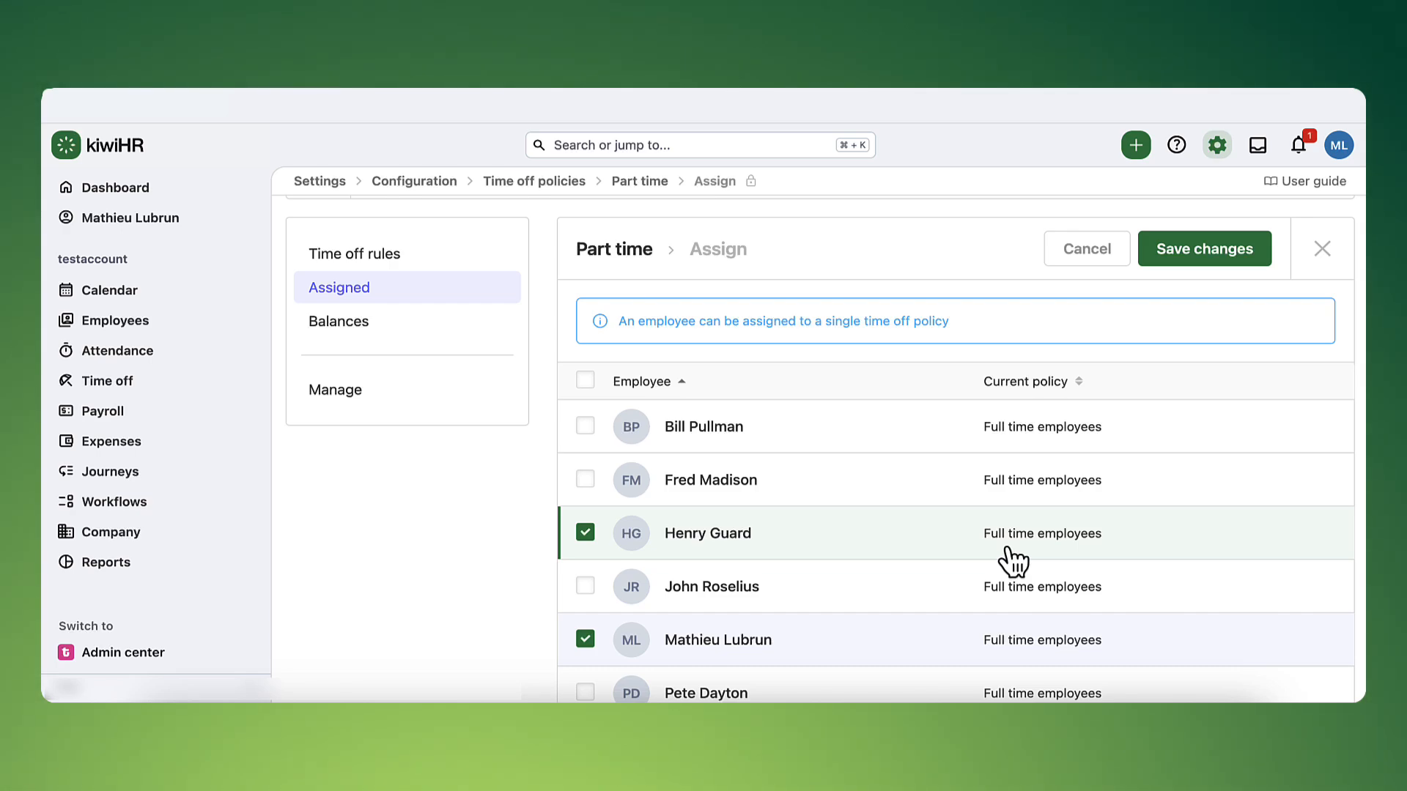
pyautogui.click(1204, 261)
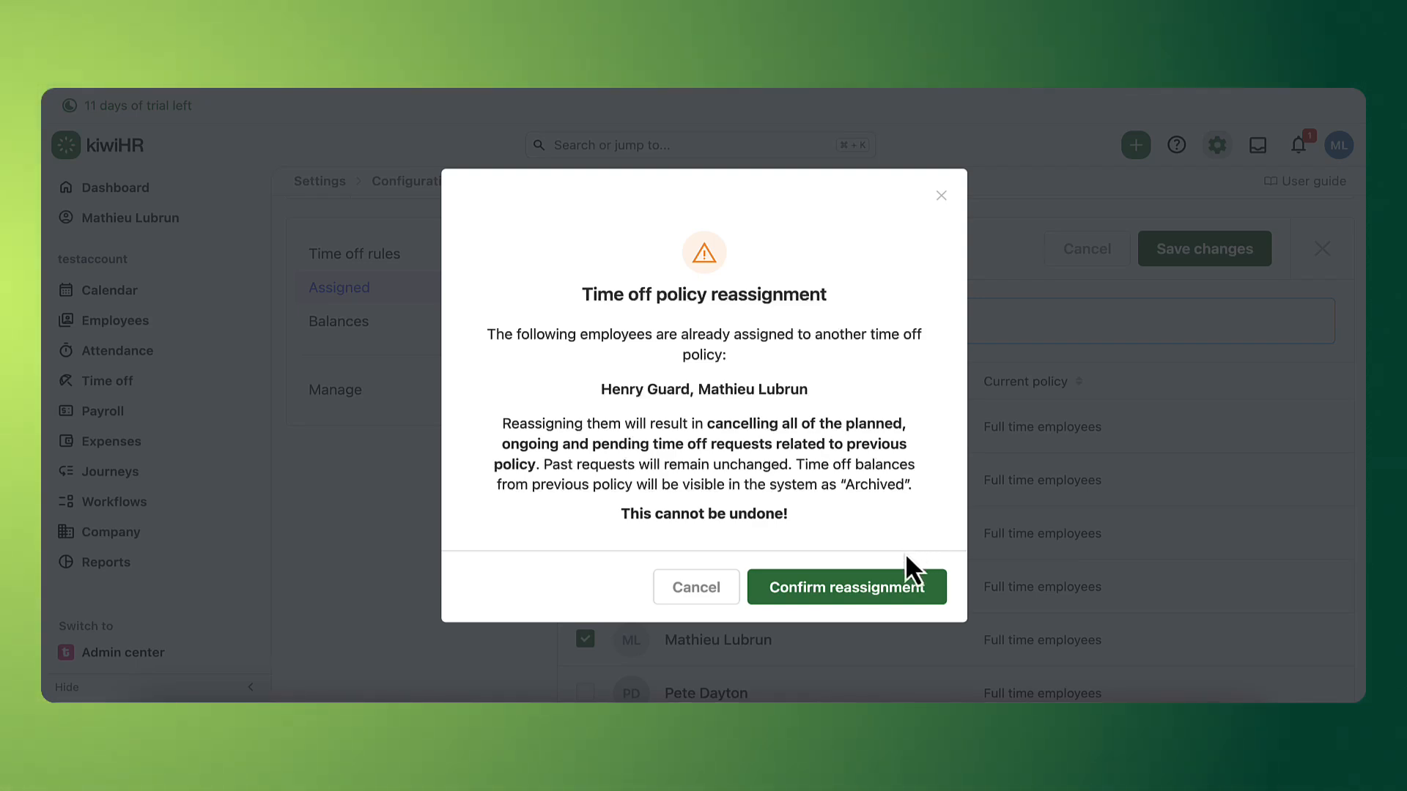
pyautogui.click(903, 593)
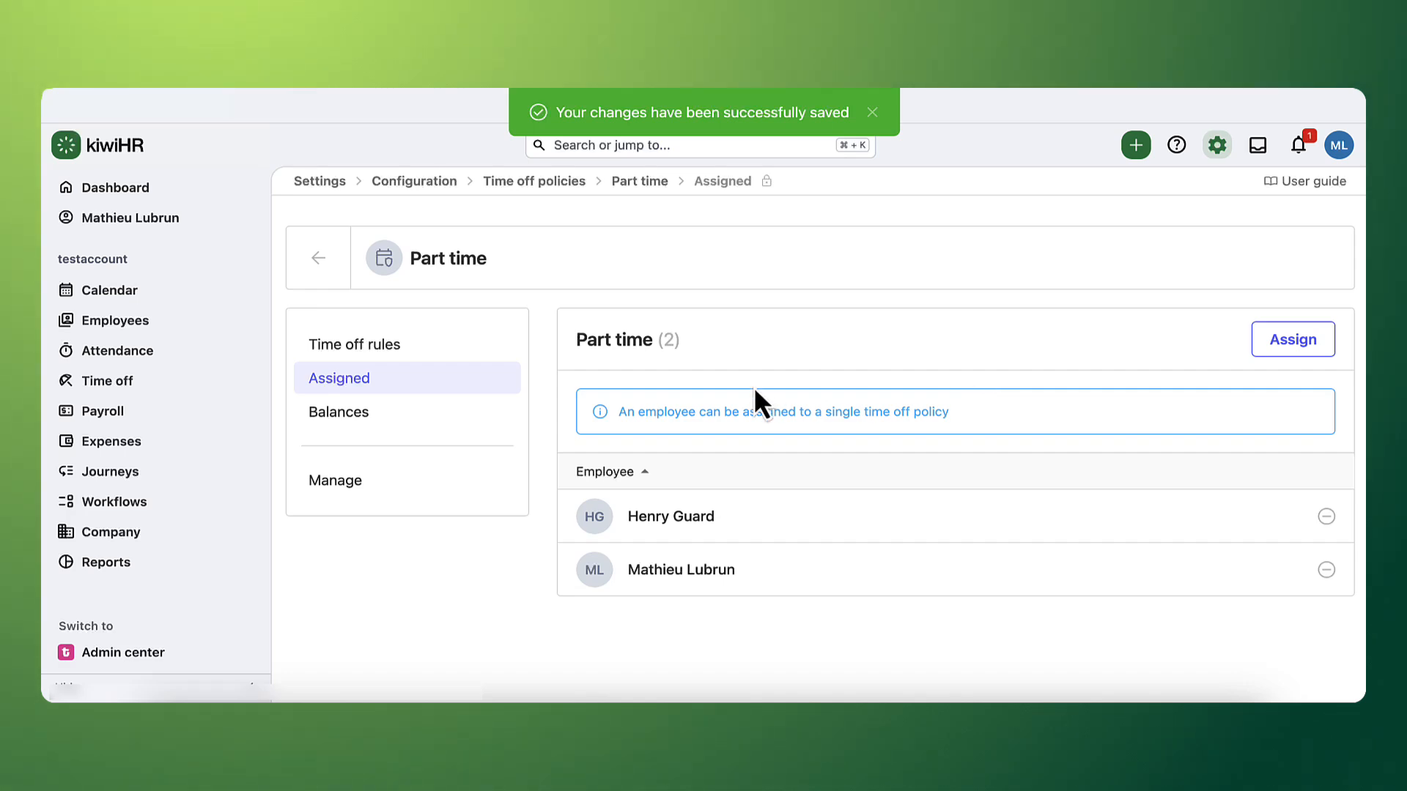
# Open the Part time policy's balances and start a bulk adjustment.
pyautogui.click(430, 416)
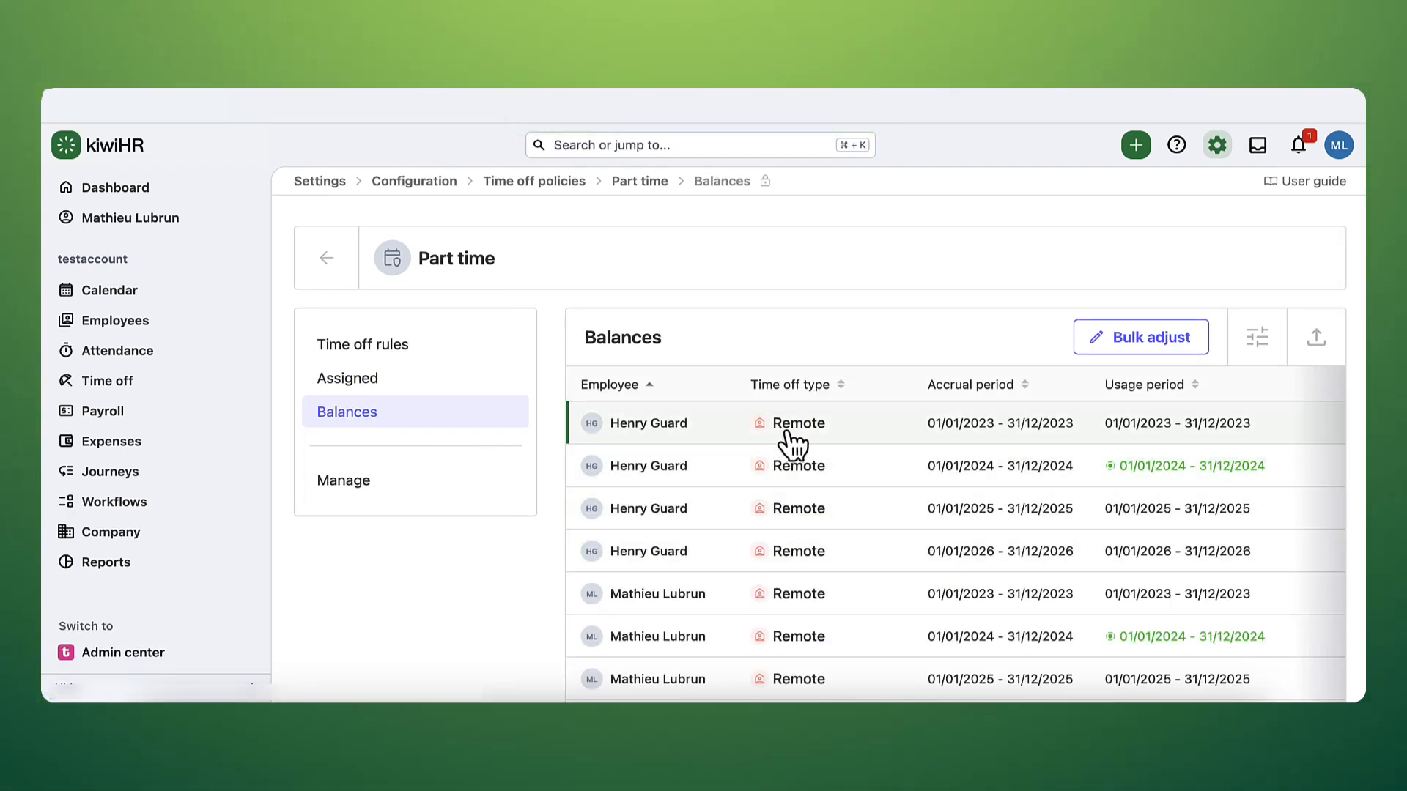
pyautogui.click(1144, 346)
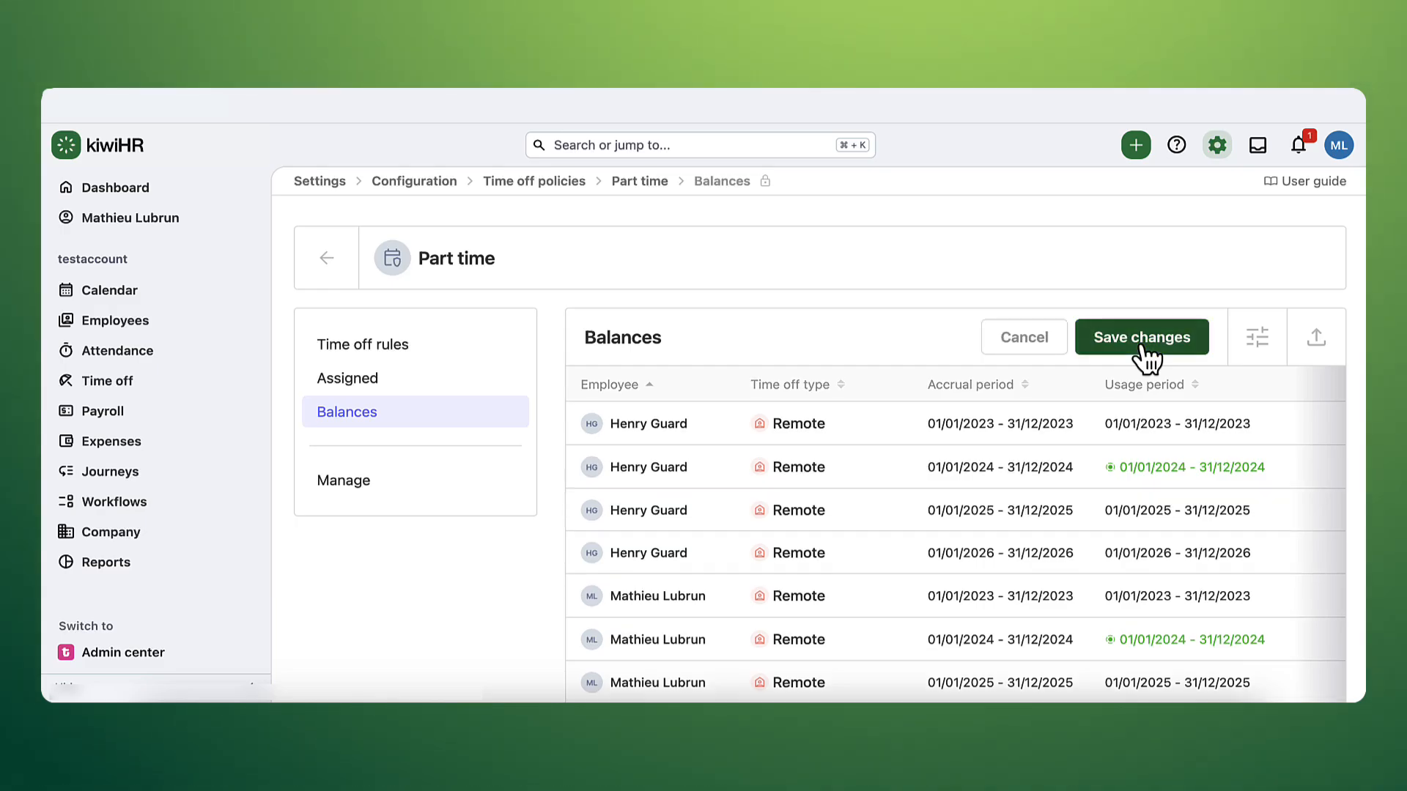